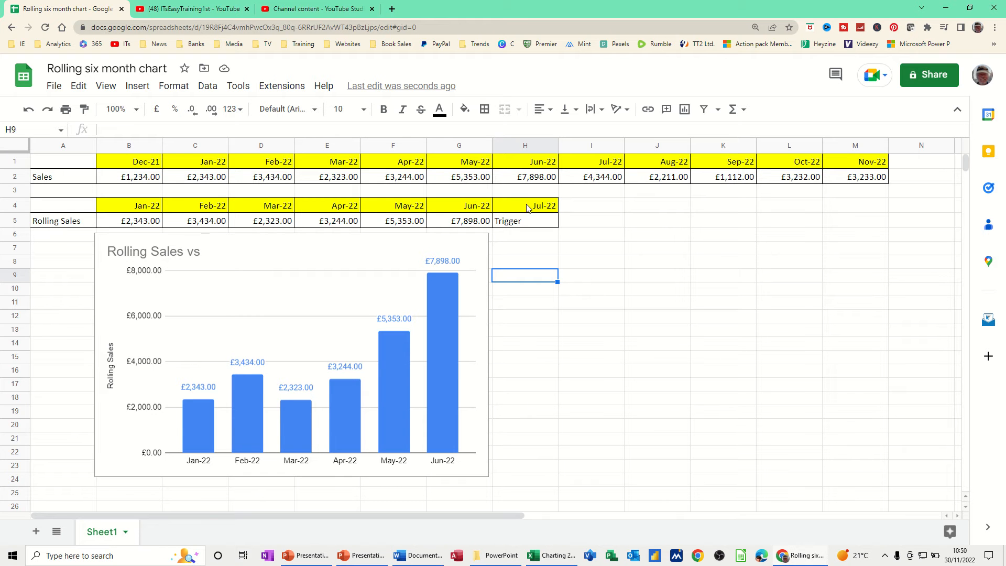
Set the trigger month in cell H4 to Aug 22.
{"action": "left_click", "coordinate": [543, 208]}
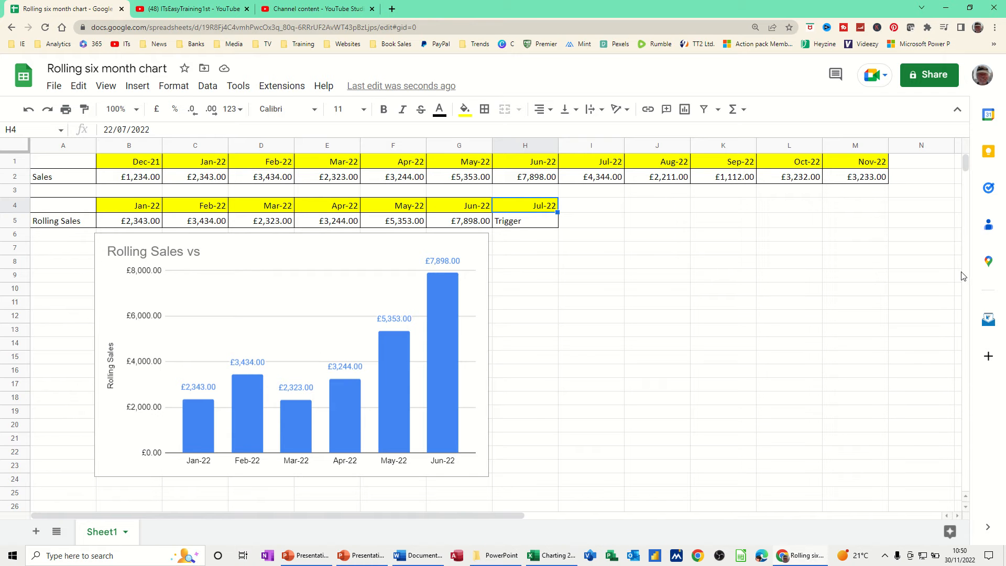
{"action": "type", "text": "Aug"}
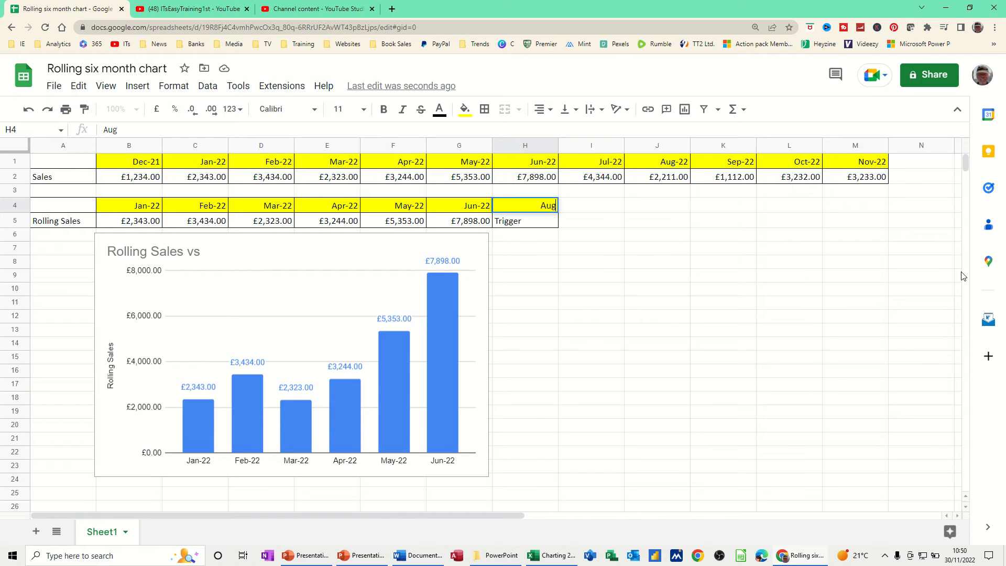
{"action": "type", "text": " 22"}
{"action": "key", "text": "Return"}
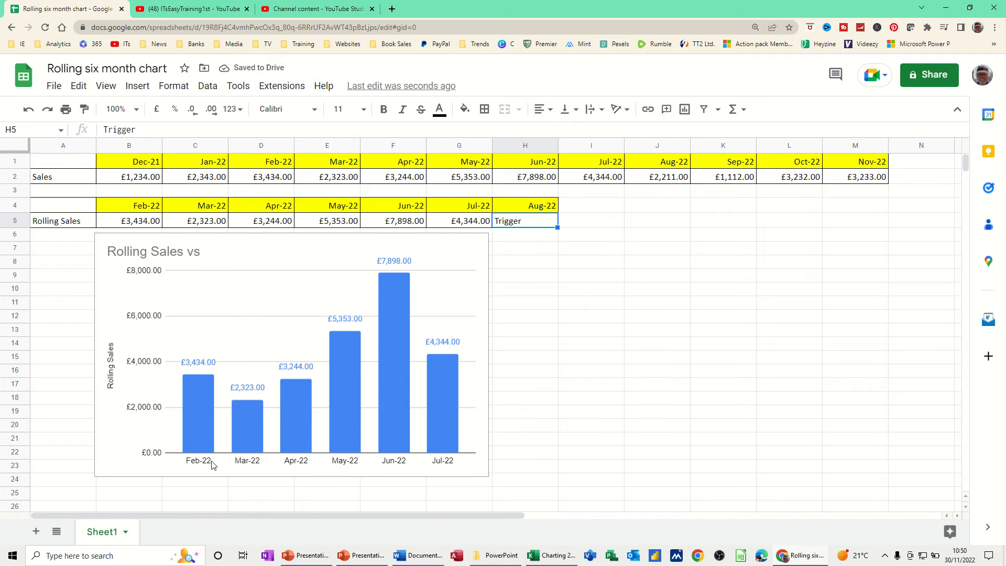
Set the trigger month in cell H4 to Sep 22.
{"action": "key", "text": "Up"}
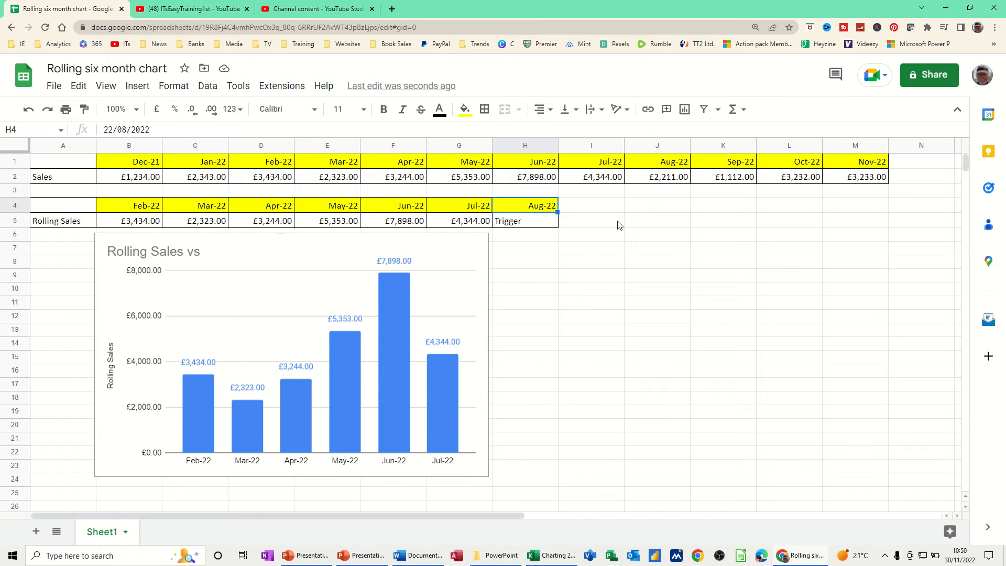
{"action": "type", "text": "sep-22"}
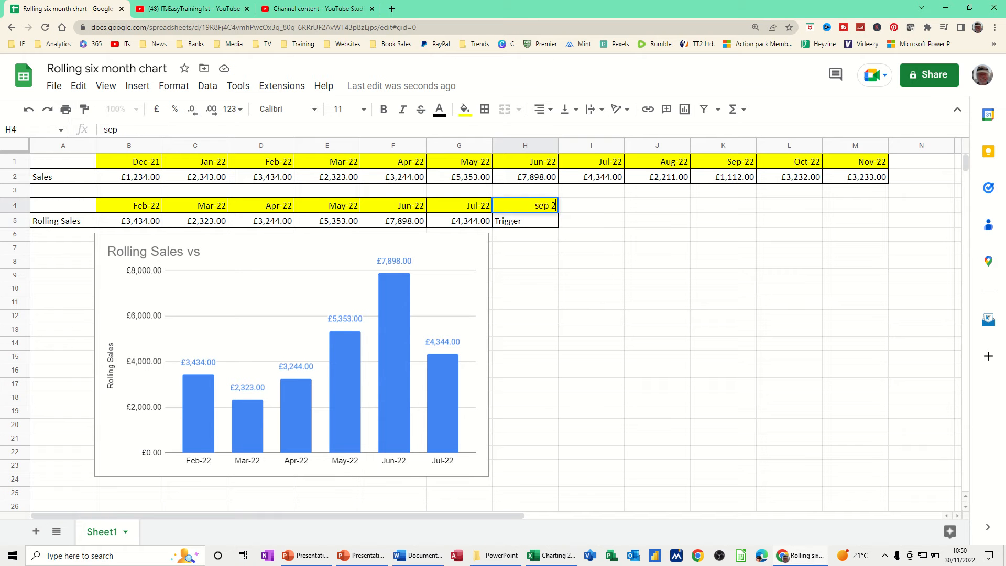
{"action": "key", "text": "Return"}
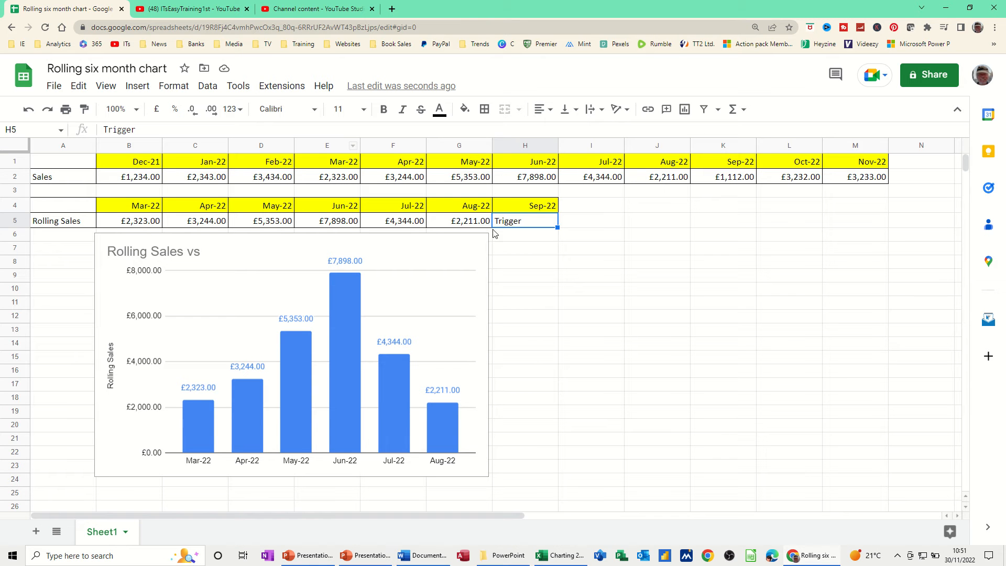
Examine the trigger date in H4, the month header formulas in E4:G4 and the rolling sales formulas in G5 and B5.
{"action": "left_click", "coordinate": [529, 206]}
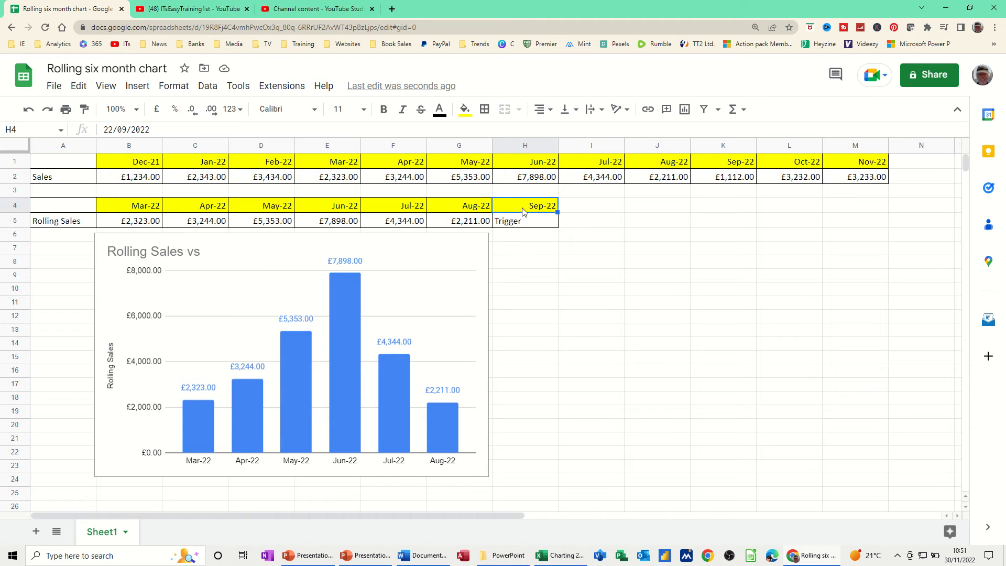
{"action": "left_click", "coordinate": [474, 211]}
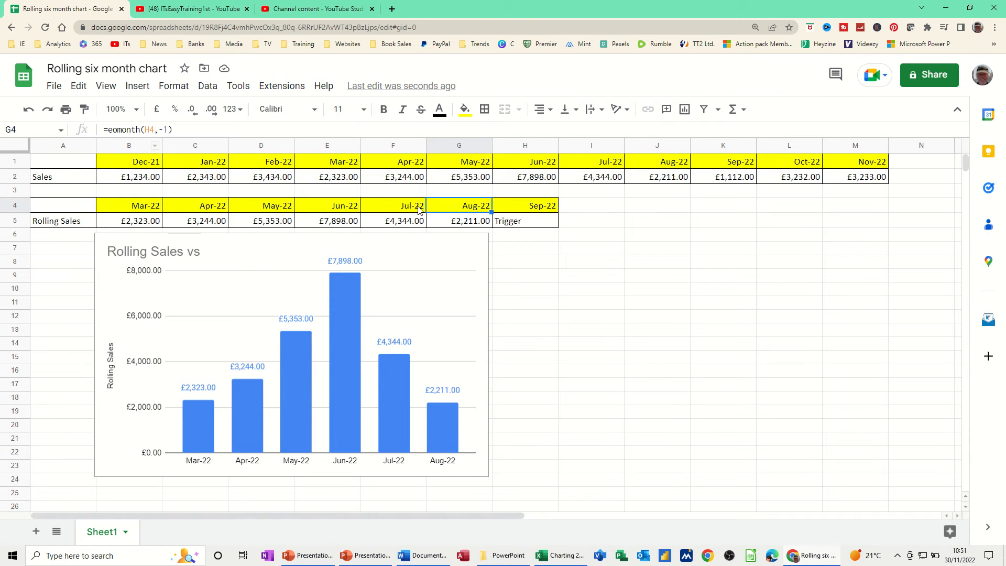
{"action": "left_click", "coordinate": [401, 210]}
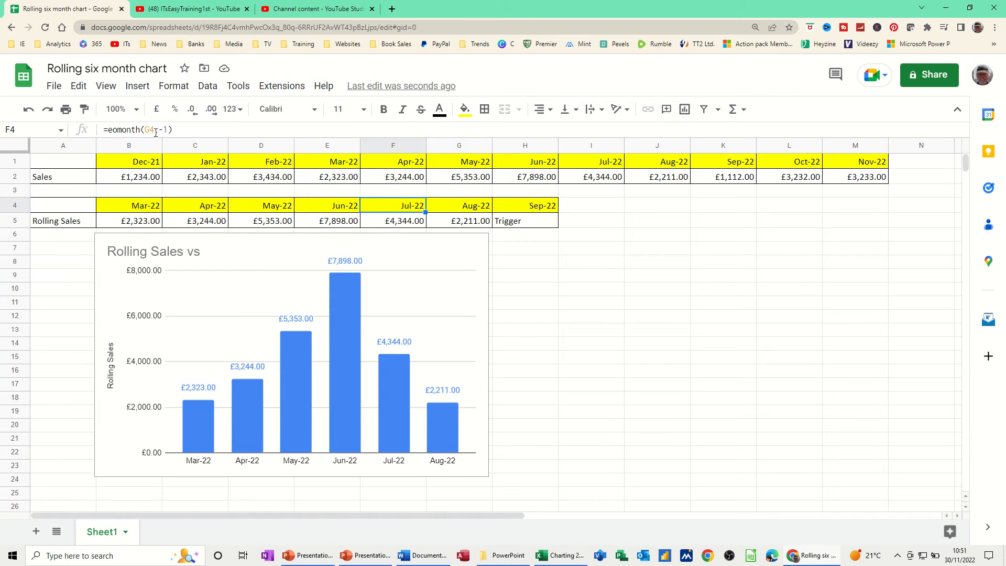
{"action": "left_click", "coordinate": [337, 211]}
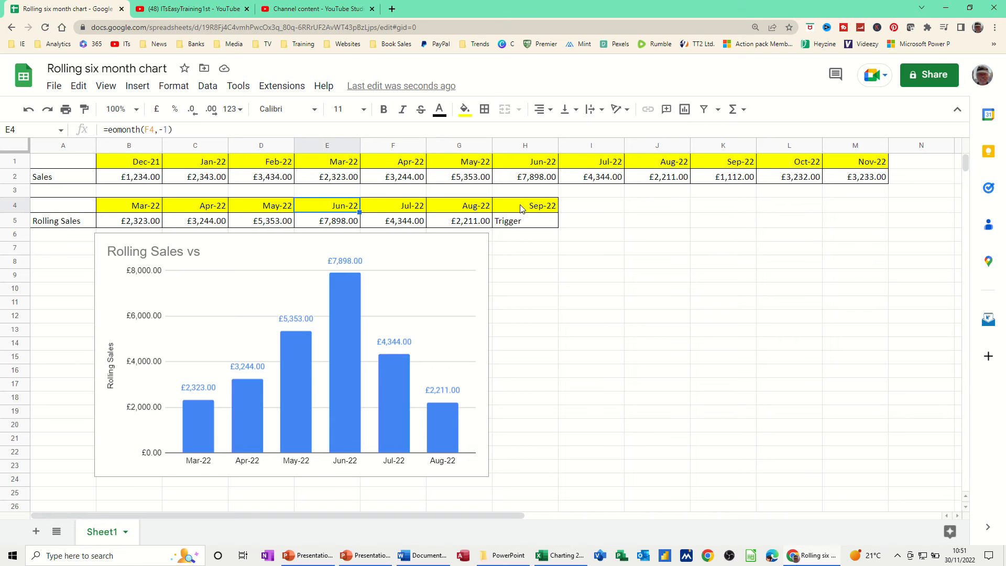
{"action": "left_click", "coordinate": [469, 222]}
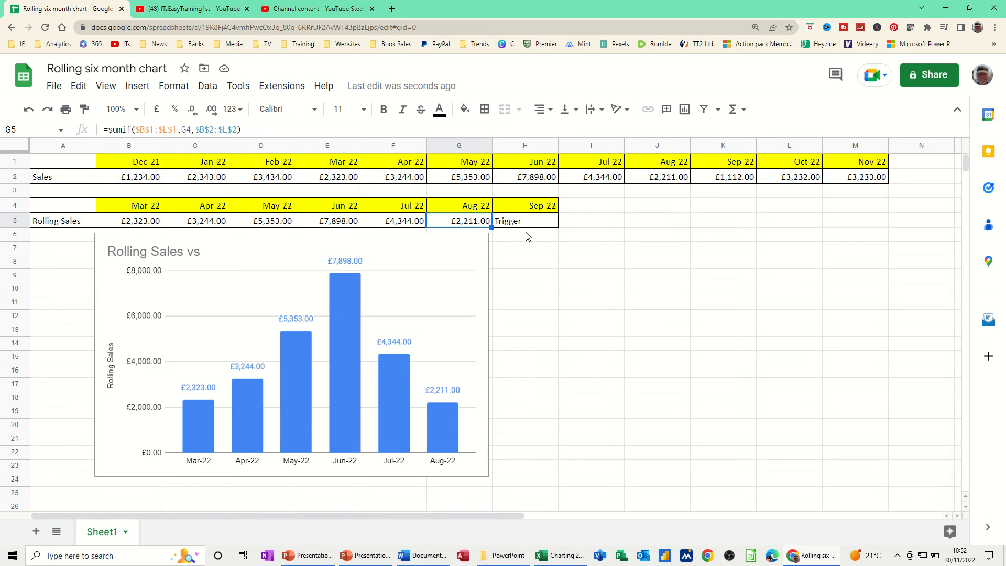
{"action": "left_click", "coordinate": [135, 222]}
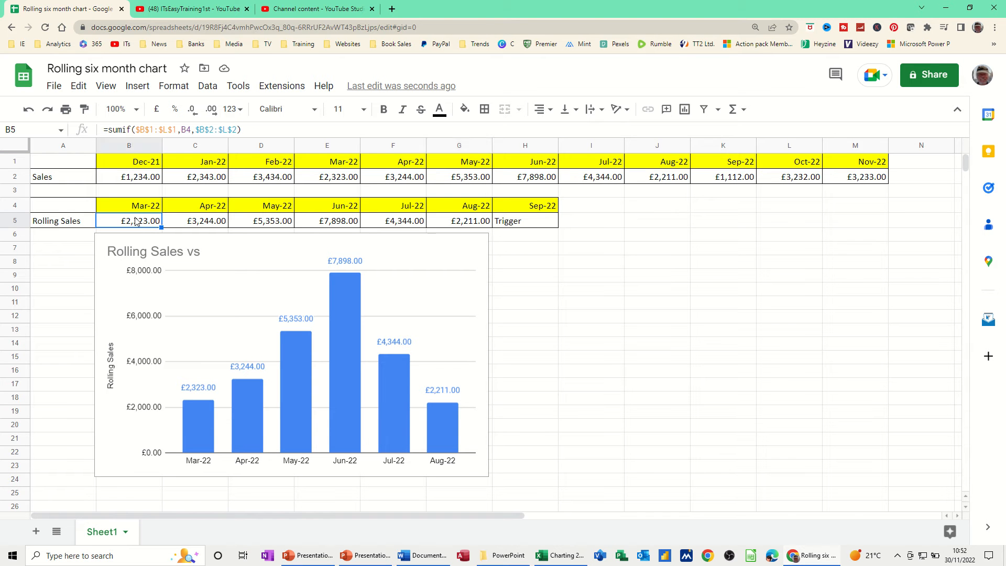
Clear the rolling sales formulas in B5:G5 and delete the Rolling Sales chart.
{"action": "left_click_drag", "start_coordinate": [130, 222], "coordinate": [484, 222]}
{"action": "key", "text": "Delete"}
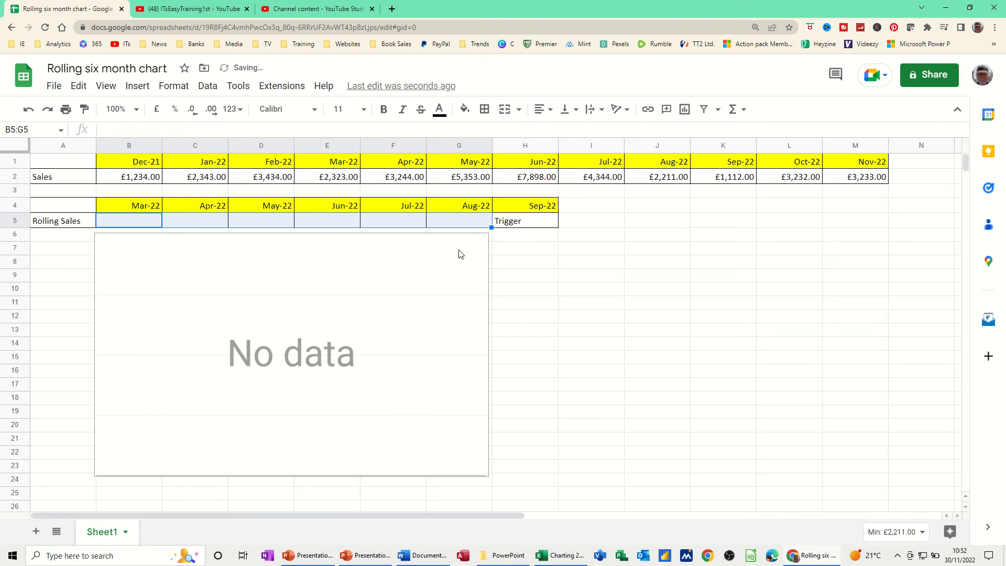
{"action": "left_click", "coordinate": [363, 284]}
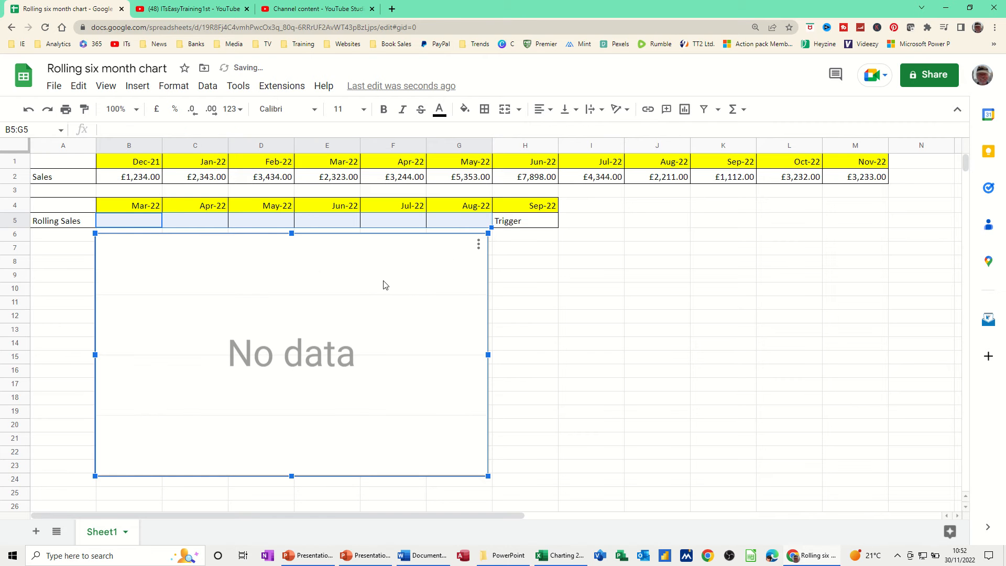
{"action": "key", "text": "Delete"}
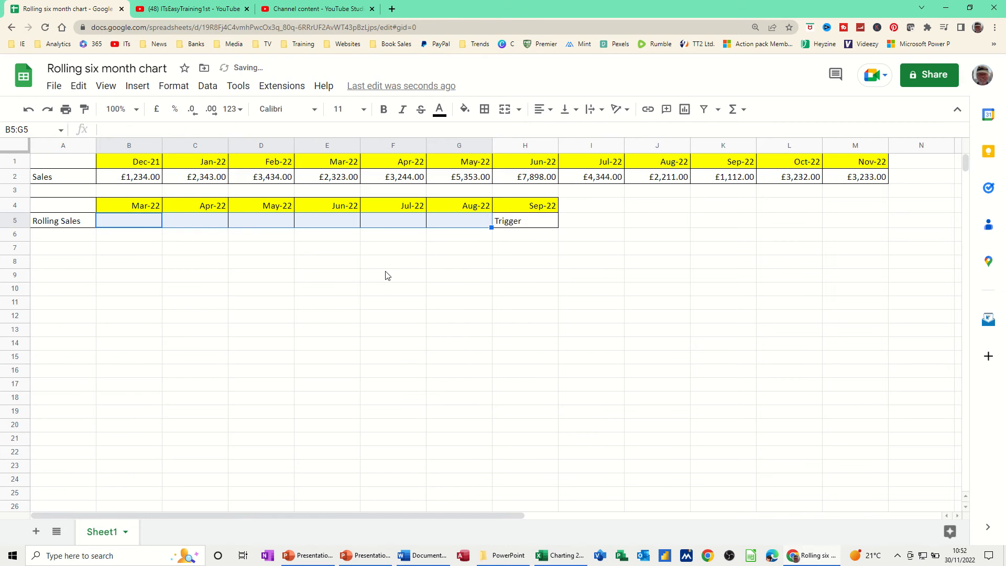
Clear the month headers in B1:L1 of the sales table and in B4:G4 of the rolling table.
{"action": "left_click", "coordinate": [135, 181]}
{"action": "left_click", "coordinate": [140, 165]}
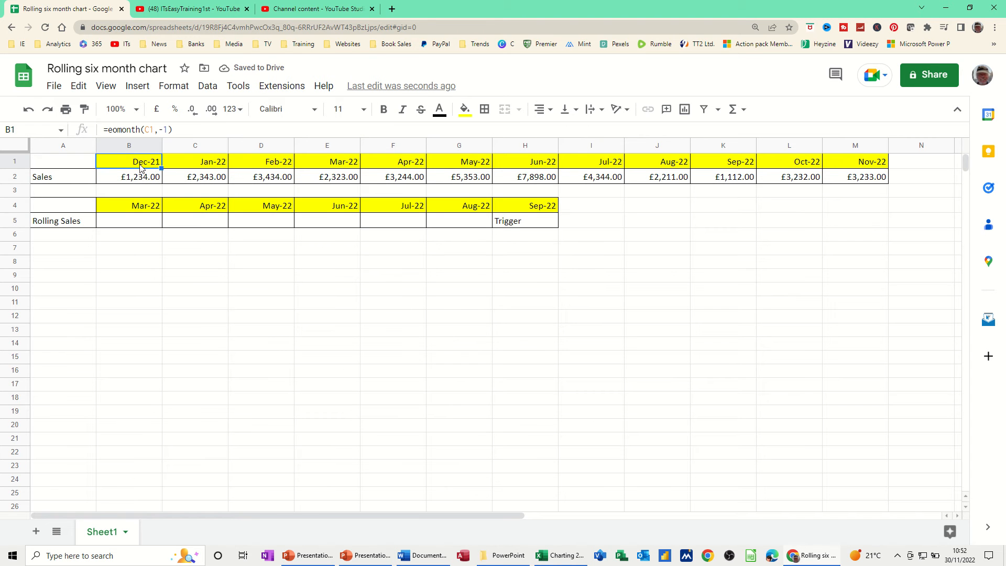
{"action": "left_click_drag", "start_coordinate": [246, 167], "coordinate": [757, 165]}
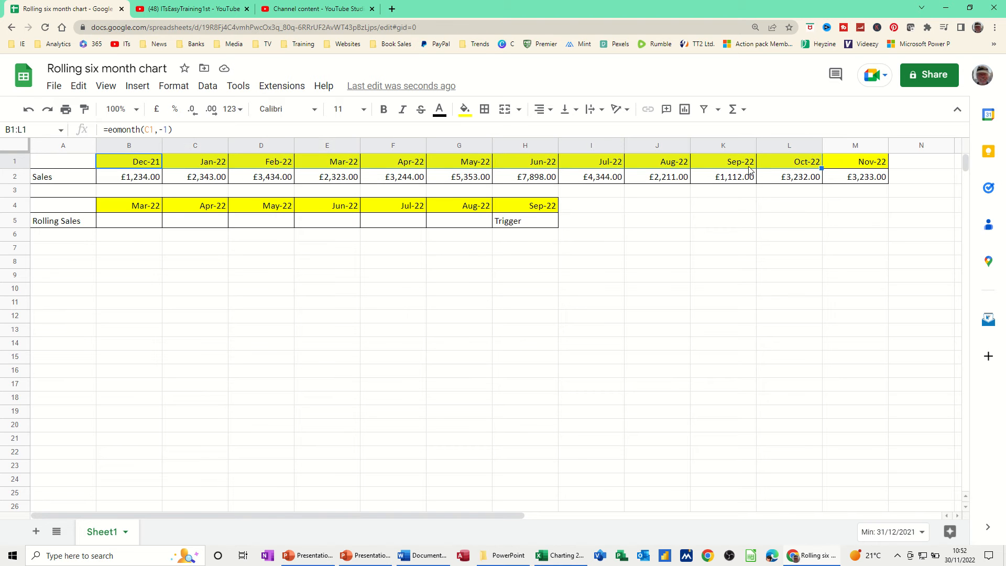
{"action": "key", "text": "Delete"}
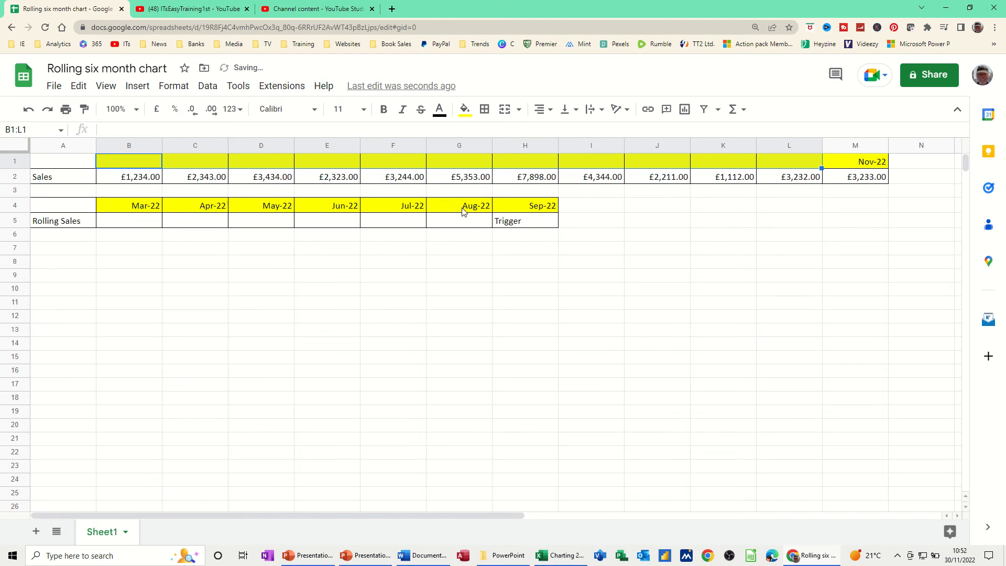
{"action": "left_click_drag", "start_coordinate": [462, 207], "coordinate": [135, 209]}
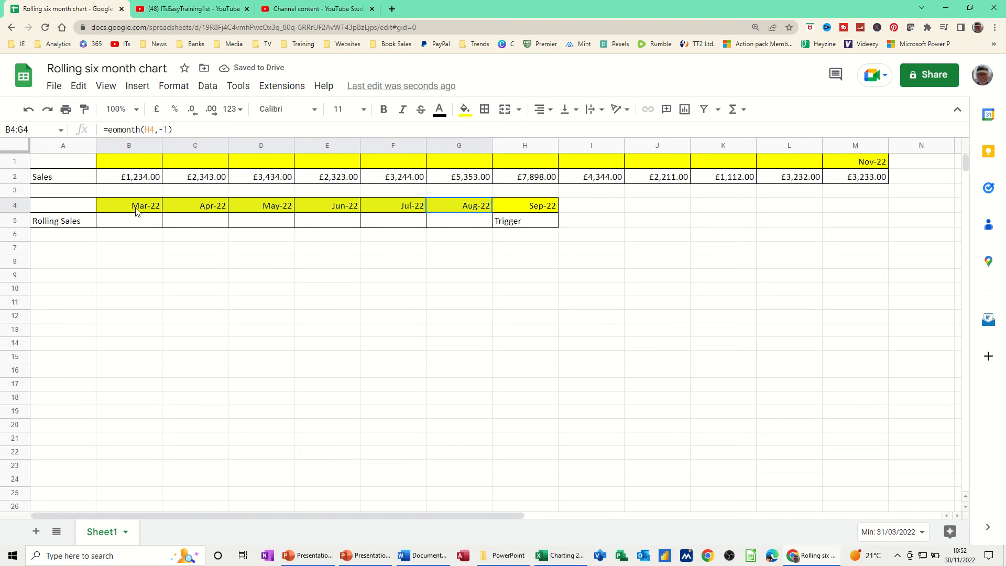
{"action": "key", "text": "Delete"}
Enter the current date, 30/11/2022, in trigger cell H4 and in the last sales month header M1.
{"action": "left_click", "coordinate": [524, 208]}
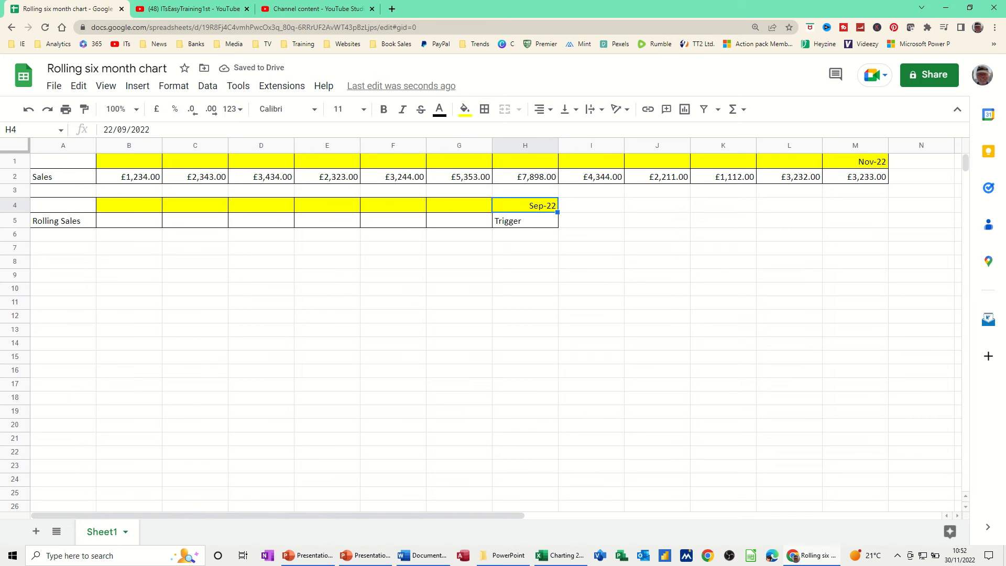
{"action": "key", "text": "ctrl+semicolon"}
{"action": "key", "text": "F2"}
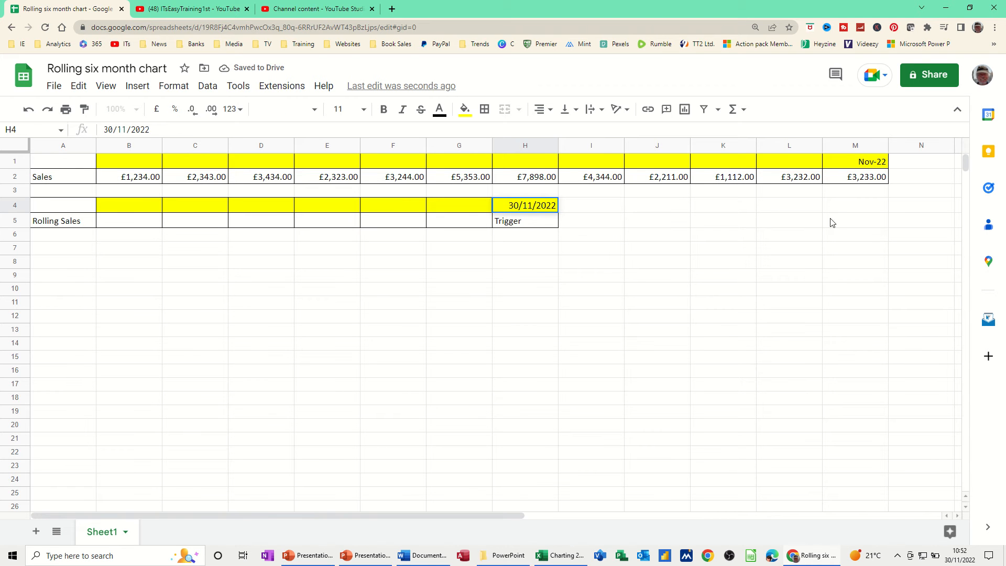
{"action": "left_click", "coordinate": [861, 165]}
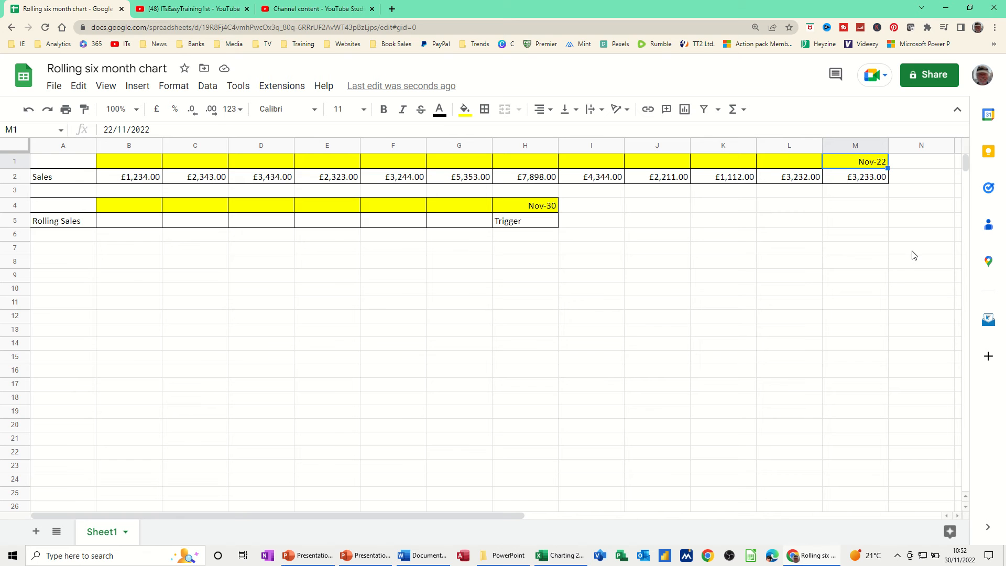
{"action": "key", "text": "ctrl+semicolon"}
Apply a custom date format to M1 that replaces the day with a two-digit year after the abbreviated month, as in Nov-22.
{"action": "left_click", "coordinate": [174, 90]}
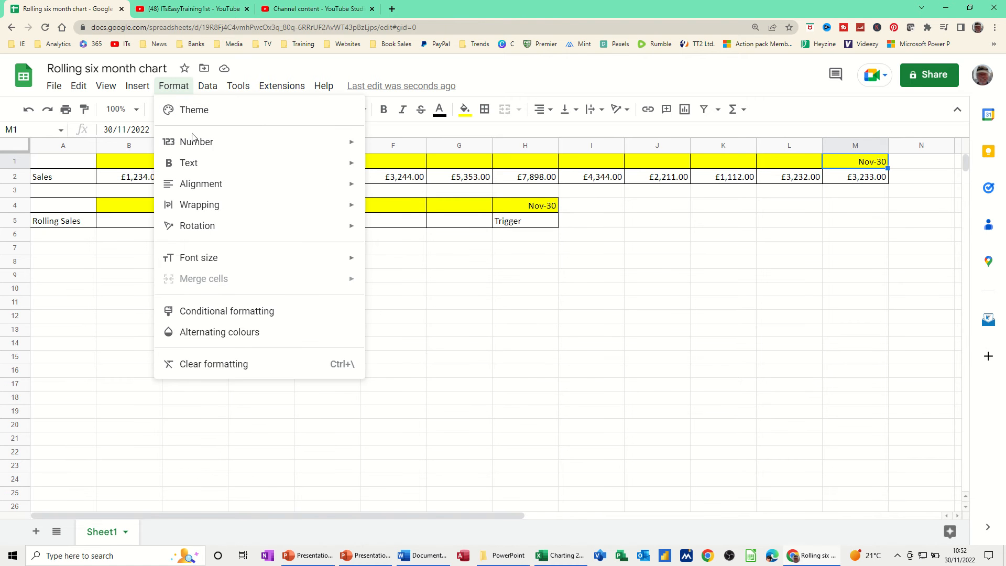
{"action": "mouse_move", "coordinate": [193, 145]}
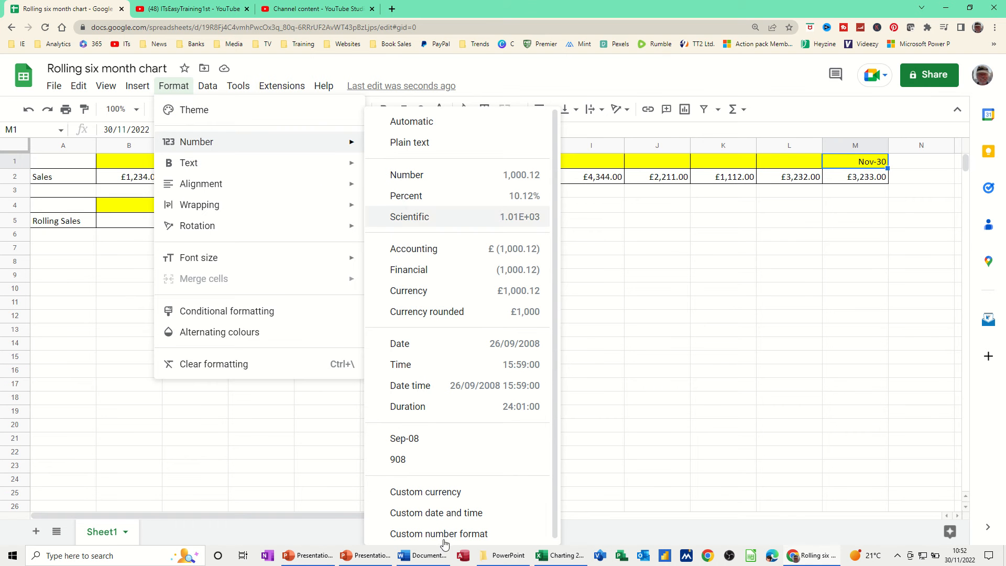
{"action": "left_click", "coordinate": [427, 516]}
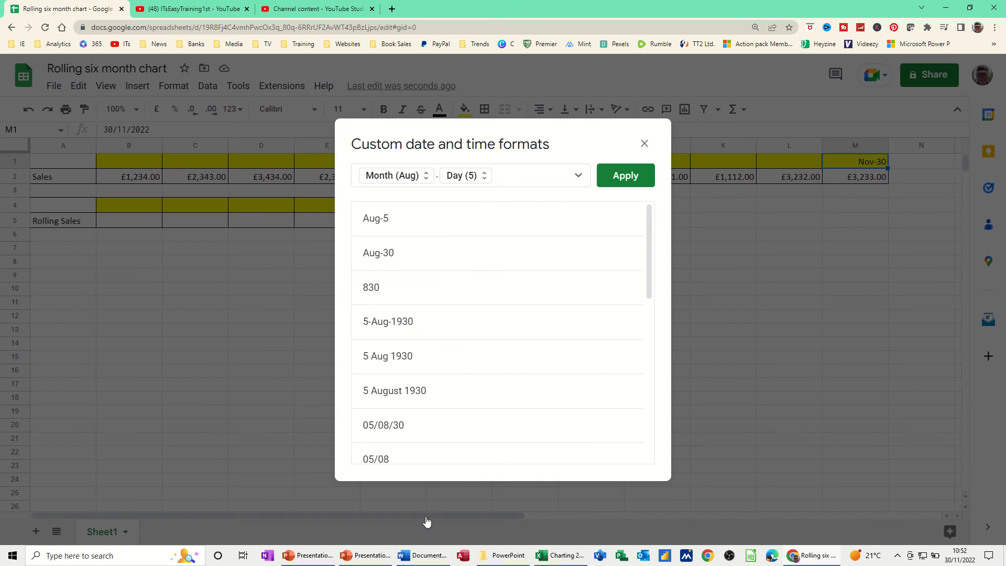
{"action": "left_click", "coordinate": [453, 177]}
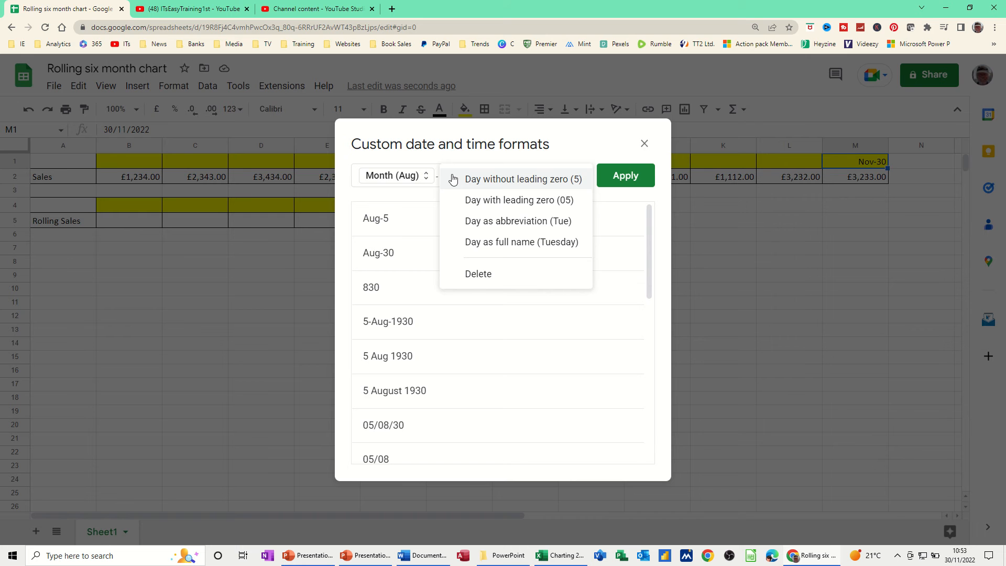
{"action": "left_click", "coordinate": [478, 273]}
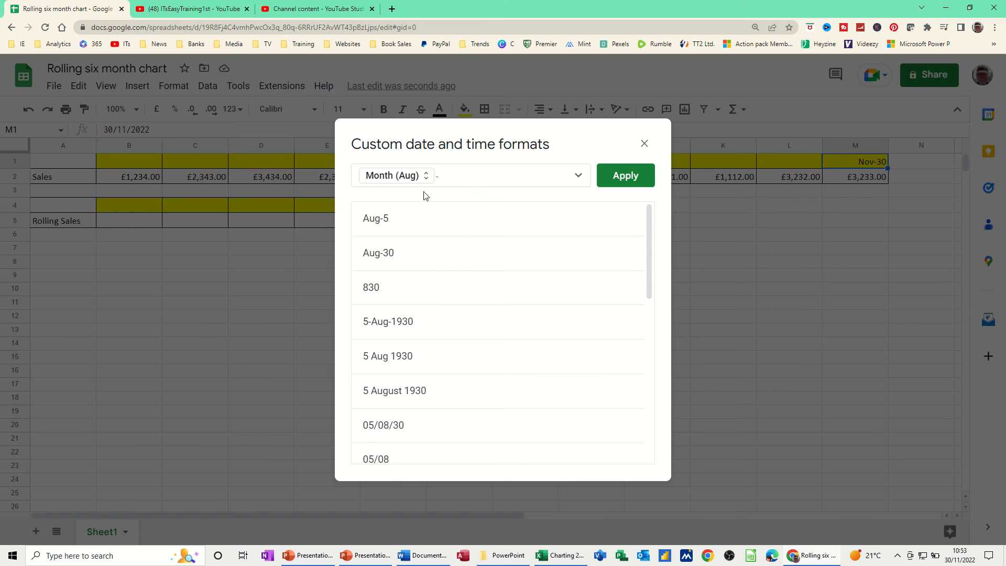
{"action": "left_click", "coordinate": [578, 177]}
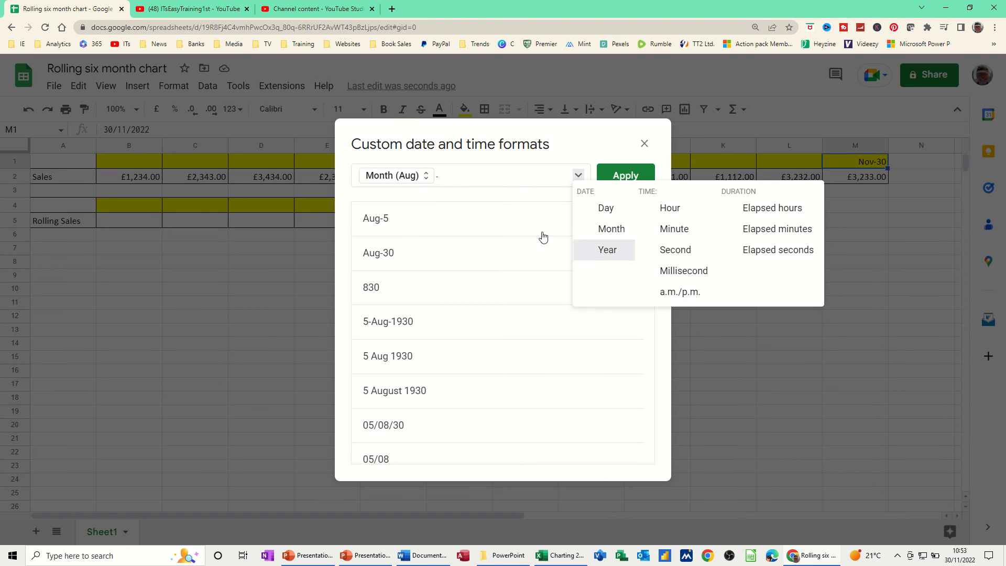
{"action": "left_click", "coordinate": [618, 178]}
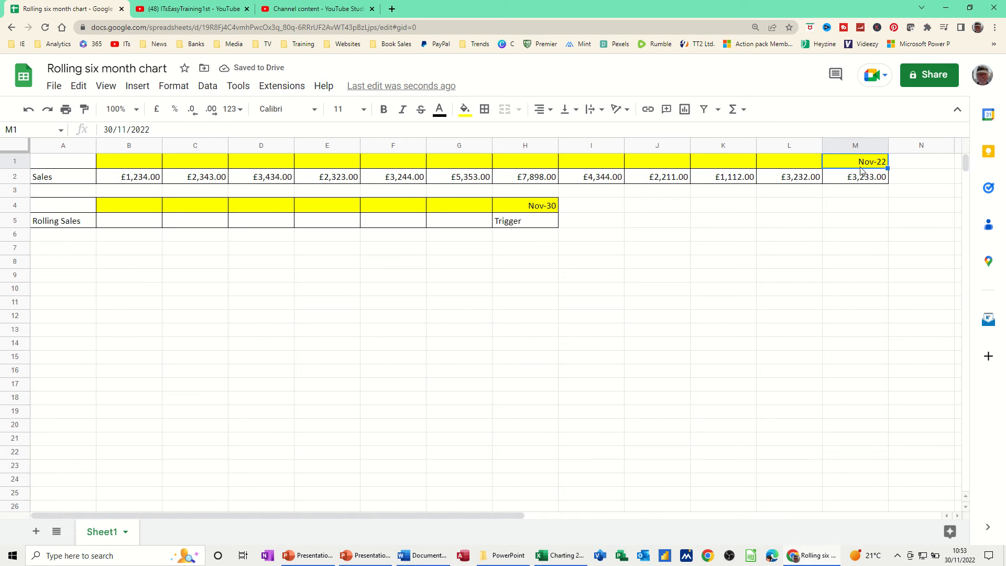
Apply a custom date format to trigger cell H4 that replaces the day with a two-digit year after the abbreviated month.
{"action": "left_click", "coordinate": [535, 209]}
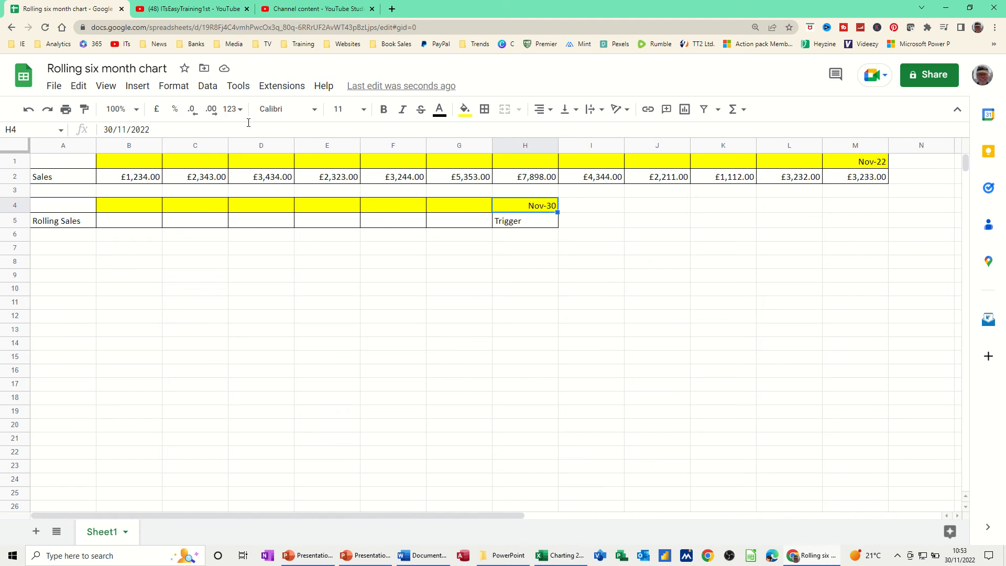
{"action": "left_click", "coordinate": [175, 86]}
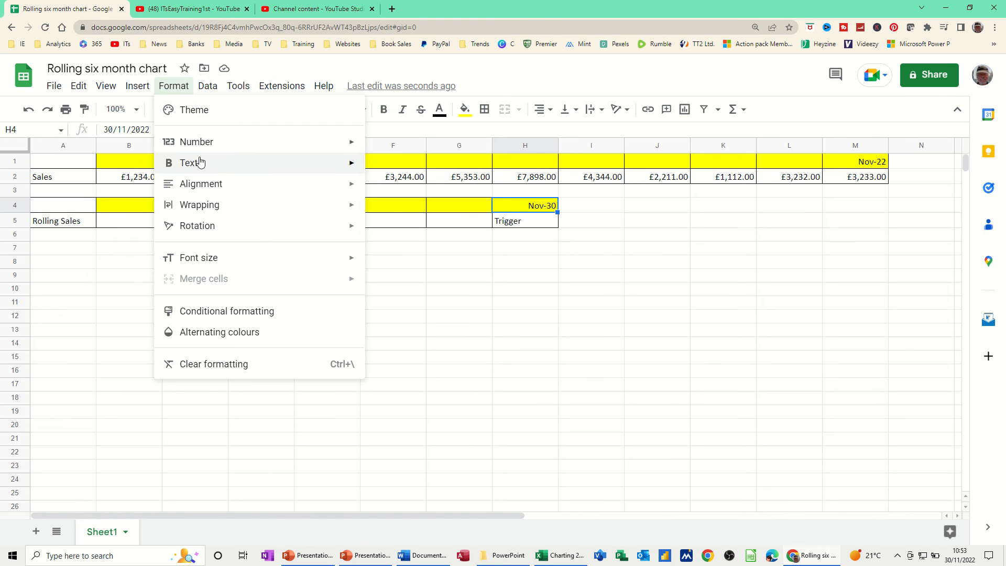
{"action": "mouse_move", "coordinate": [202, 143]}
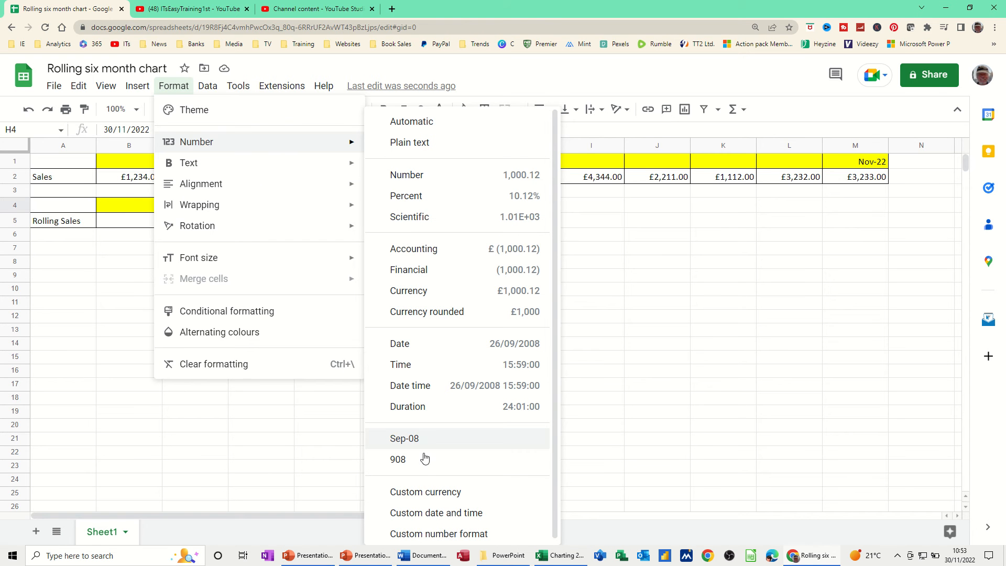
{"action": "left_click", "coordinate": [420, 515]}
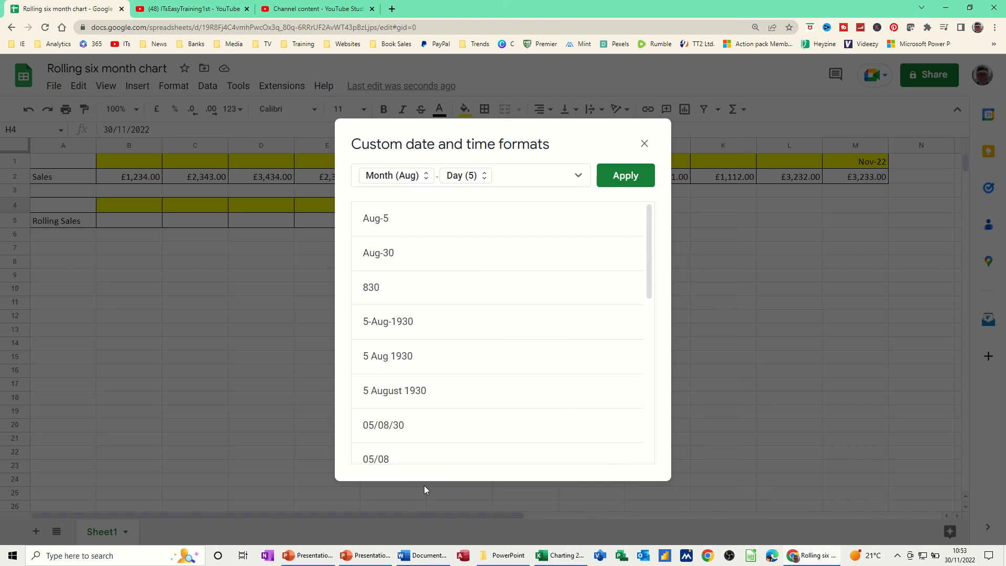
{"action": "left_click", "coordinate": [461, 178]}
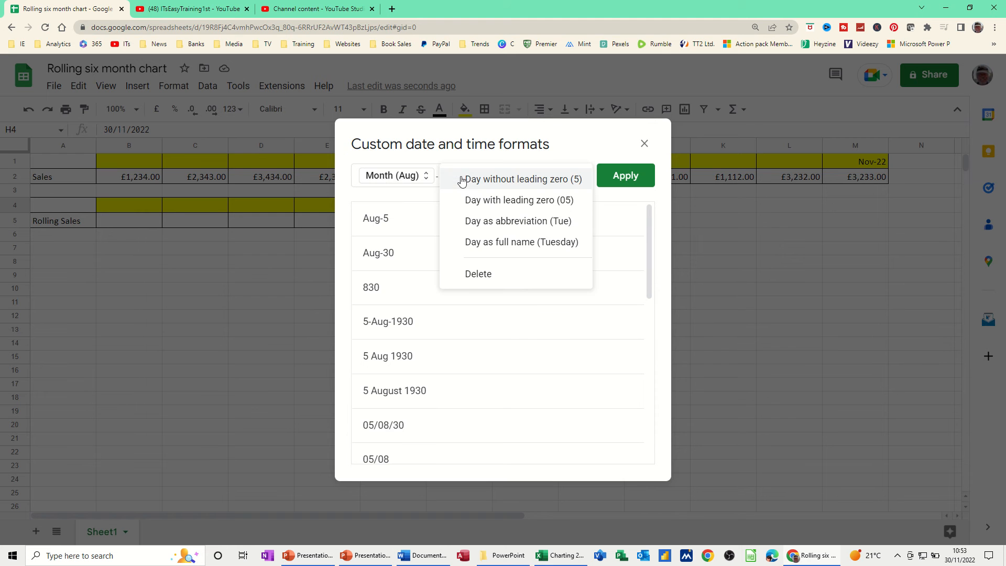
{"action": "left_click", "coordinate": [474, 260]}
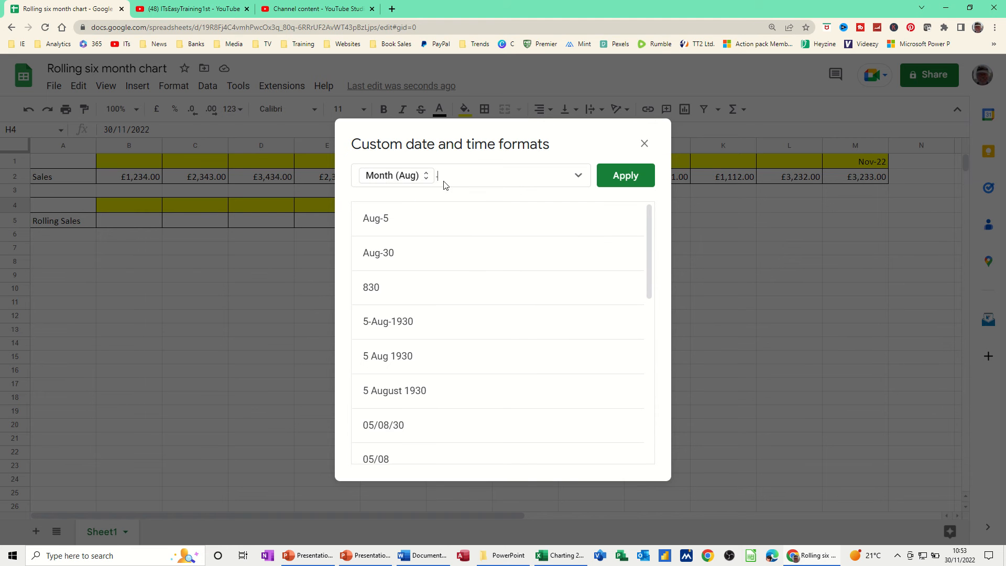
{"action": "left_click", "coordinate": [578, 175]}
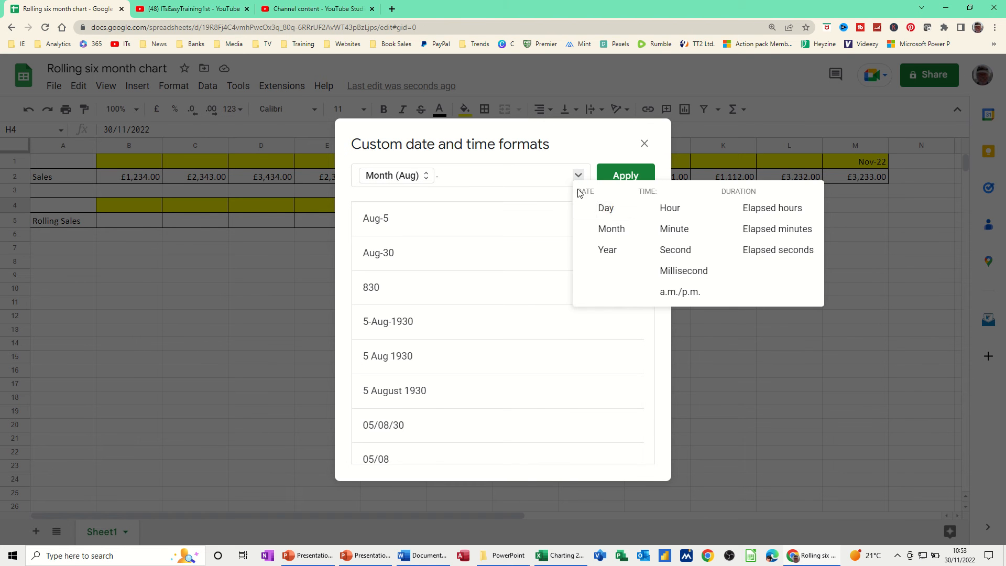
{"action": "left_click", "coordinate": [602, 252]}
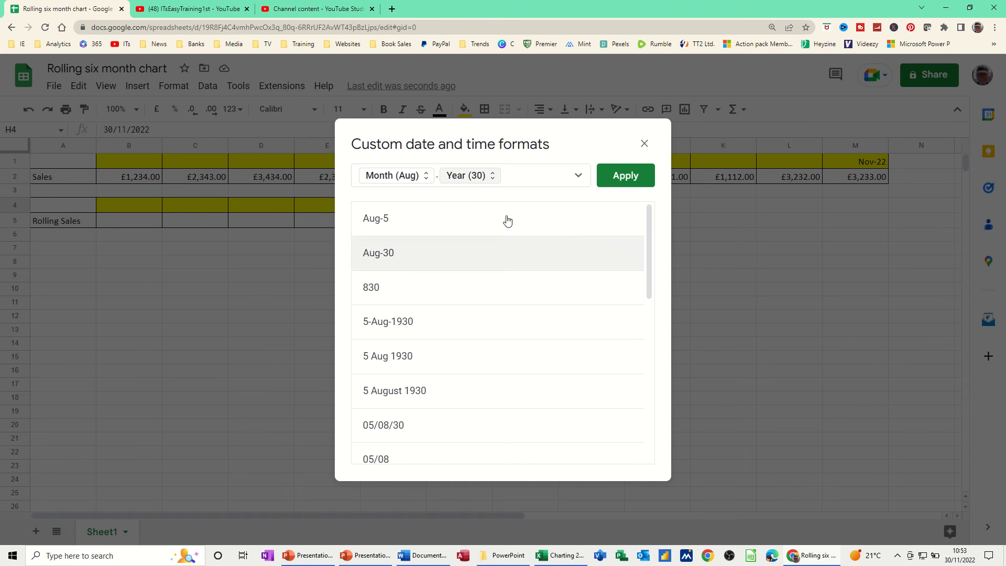
{"action": "left_click", "coordinate": [629, 180]}
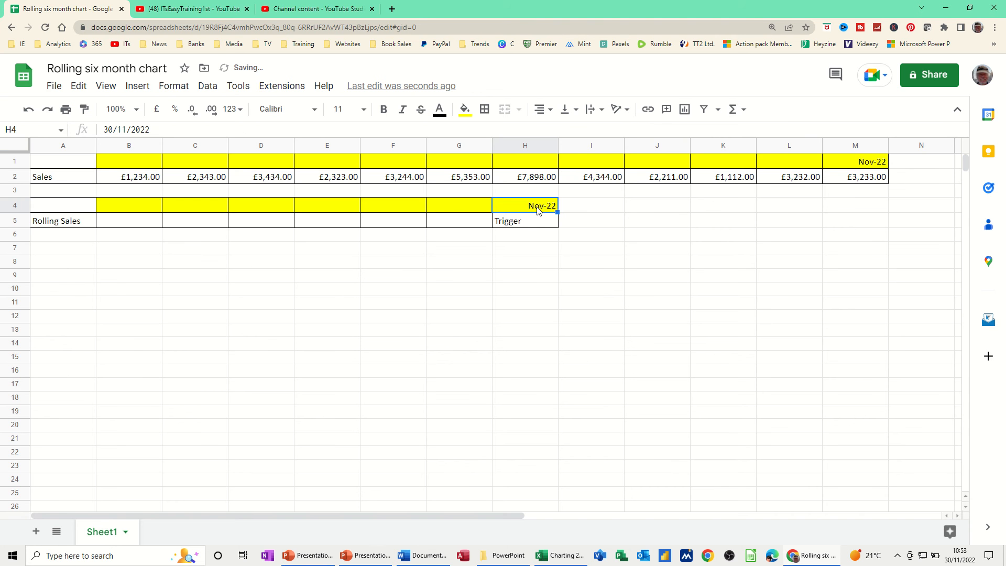
Enter =eomonth(H4,-1) in G4 to get the month before the trigger date.
{"action": "left_click", "coordinate": [459, 203]}
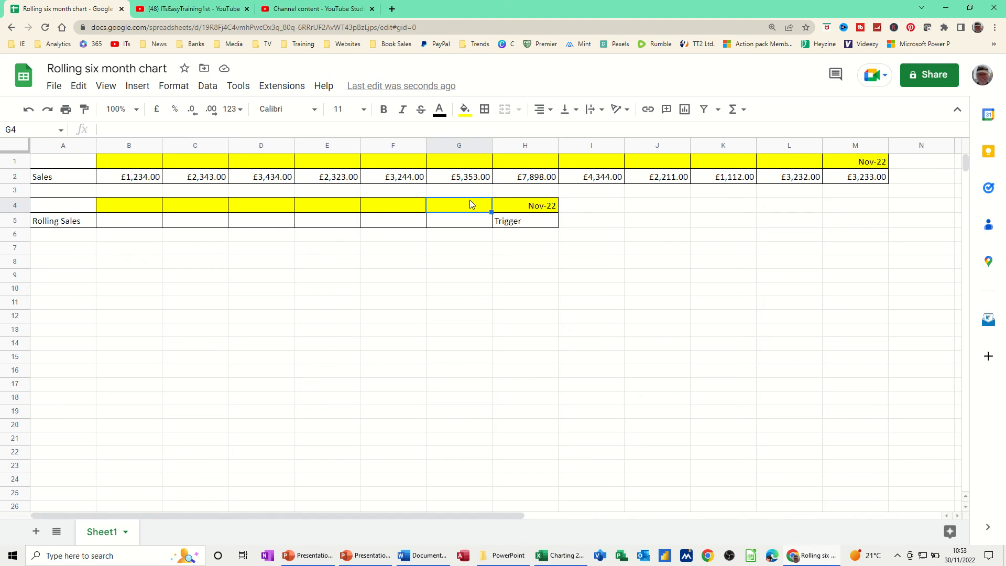
{"action": "type", "text": "=e"}
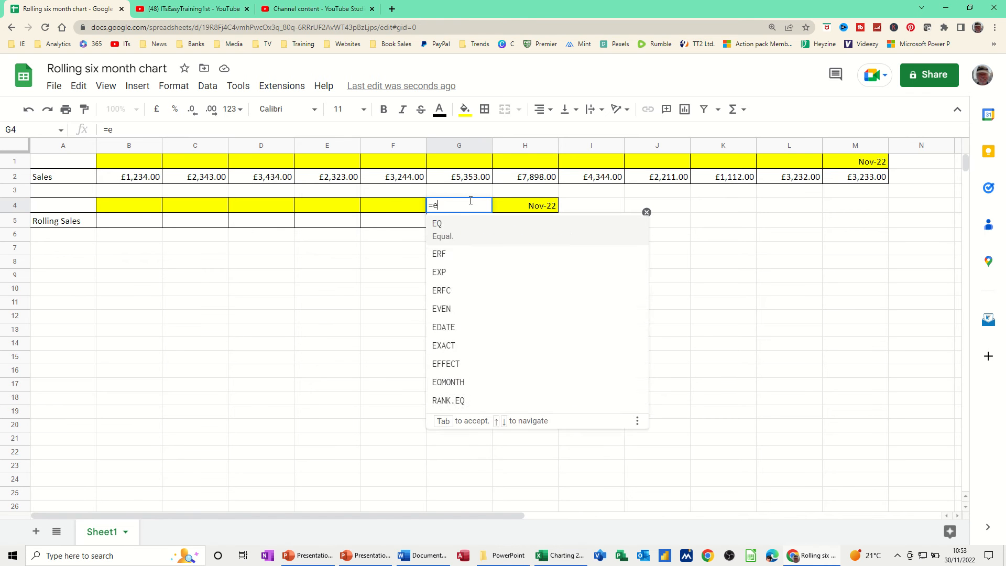
{"action": "type", "text": "omont"}
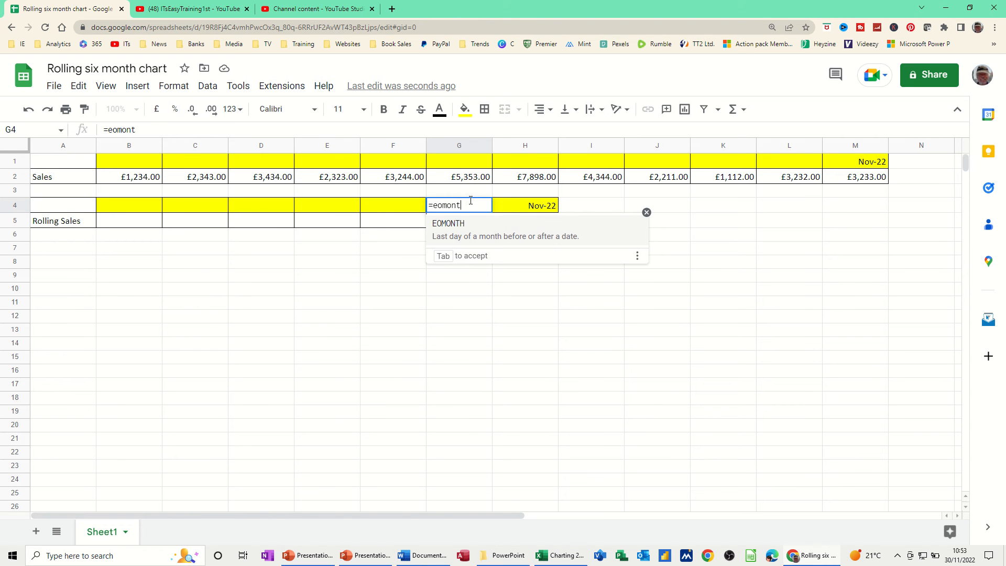
{"action": "type", "text": "h("}
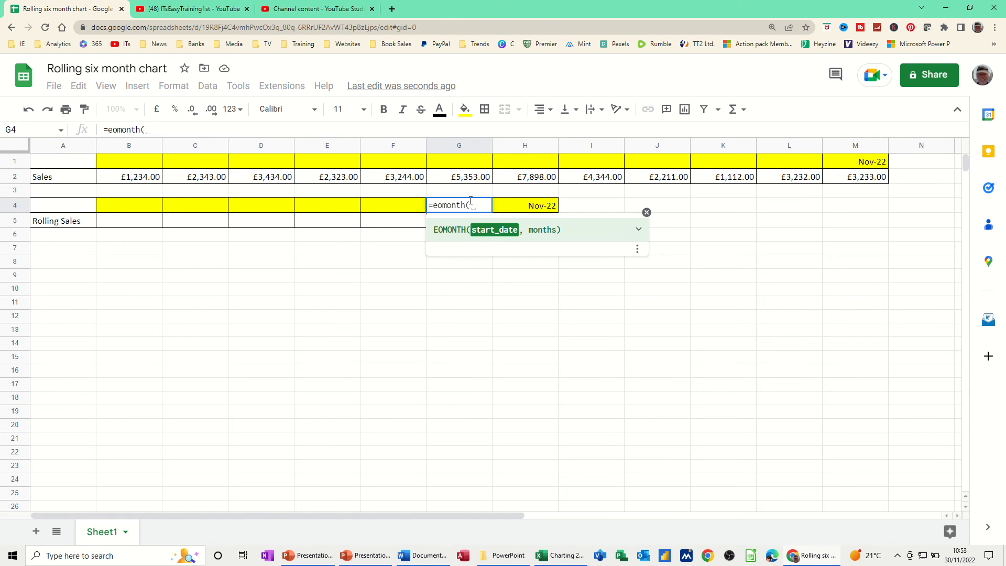
{"action": "left_click", "coordinate": [519, 211]}
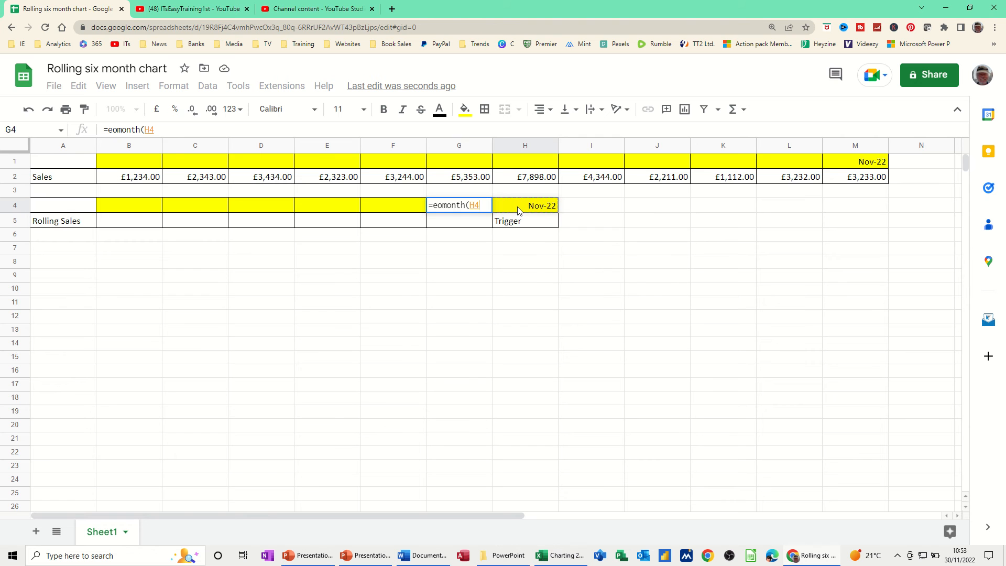
{"action": "type", "text": ",-1"}
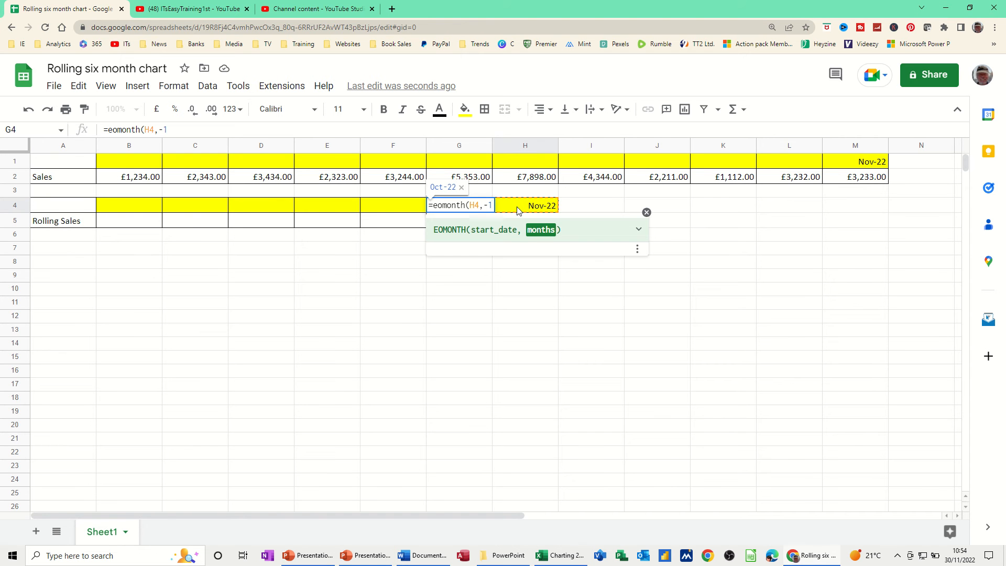
{"action": "type", "text": ")"}
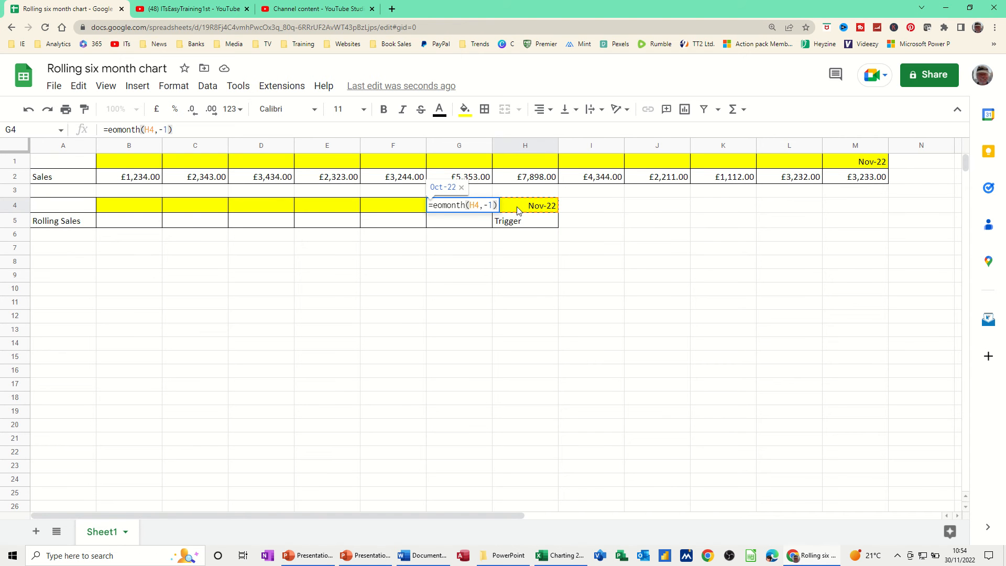
{"action": "key", "text": "Return"}
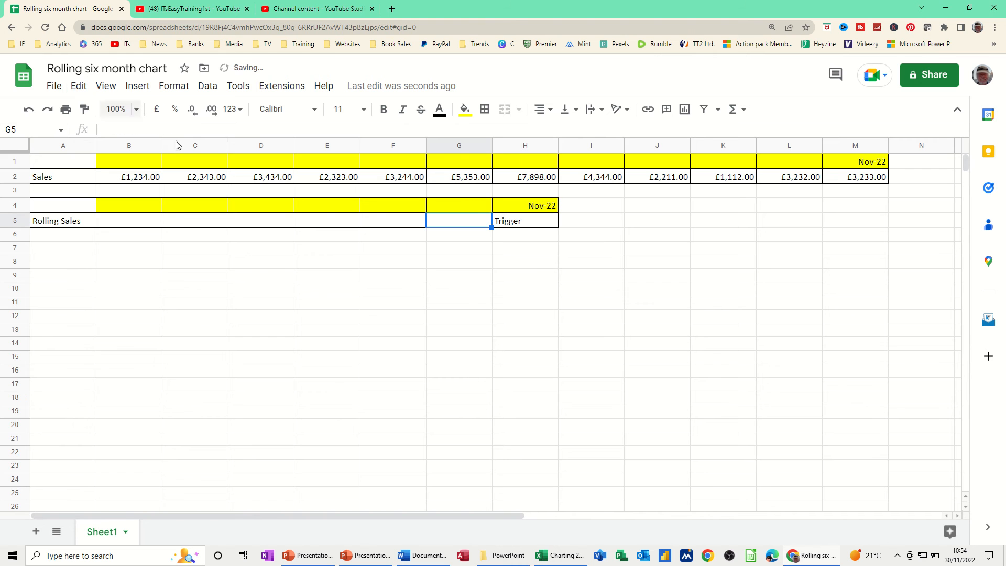
Fill the month formula in G4 back across the rolling table's headers to B4.
{"action": "left_click", "coordinate": [476, 207]}
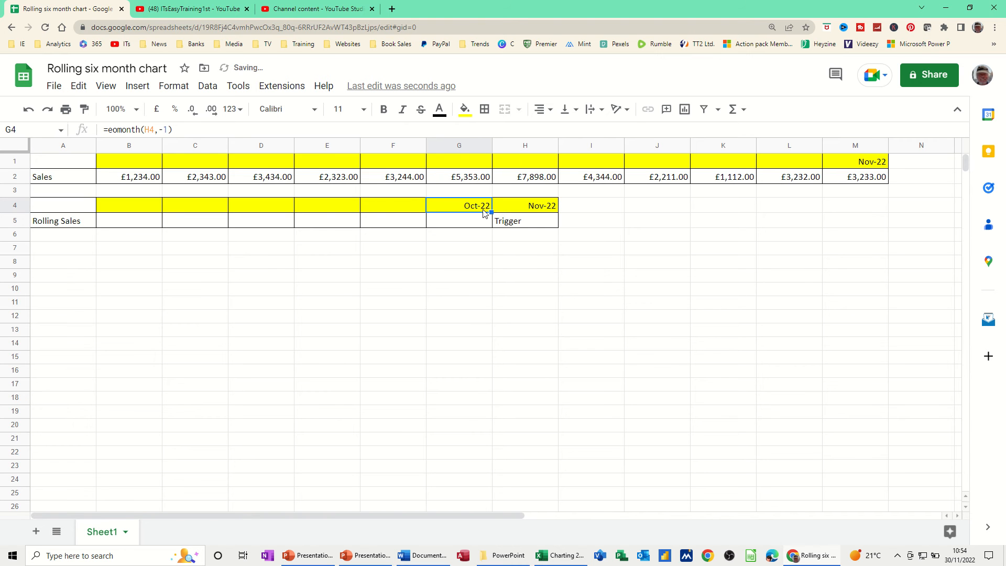
{"action": "left_click_drag", "start_coordinate": [491, 212], "coordinate": [103, 208]}
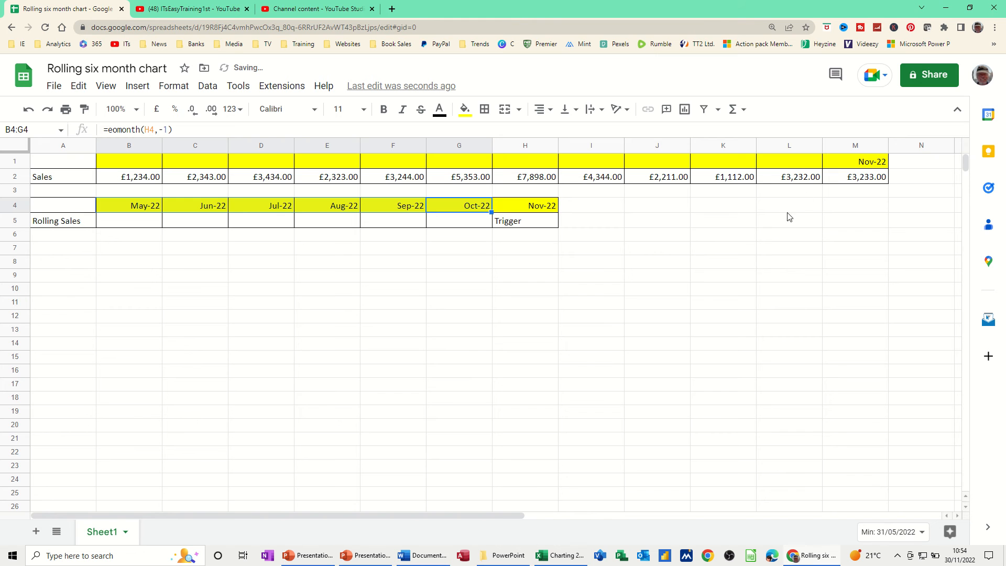
Enter =eomonth(M1,-1) in L1 to get the month before the last sales month.
{"action": "left_click", "coordinate": [796, 162]}
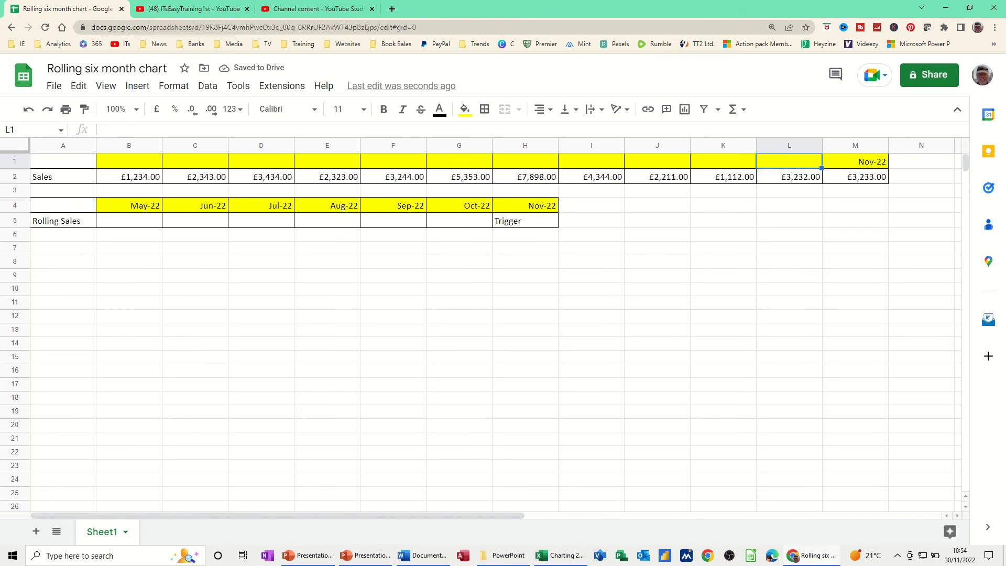
{"action": "type", "text": "="}
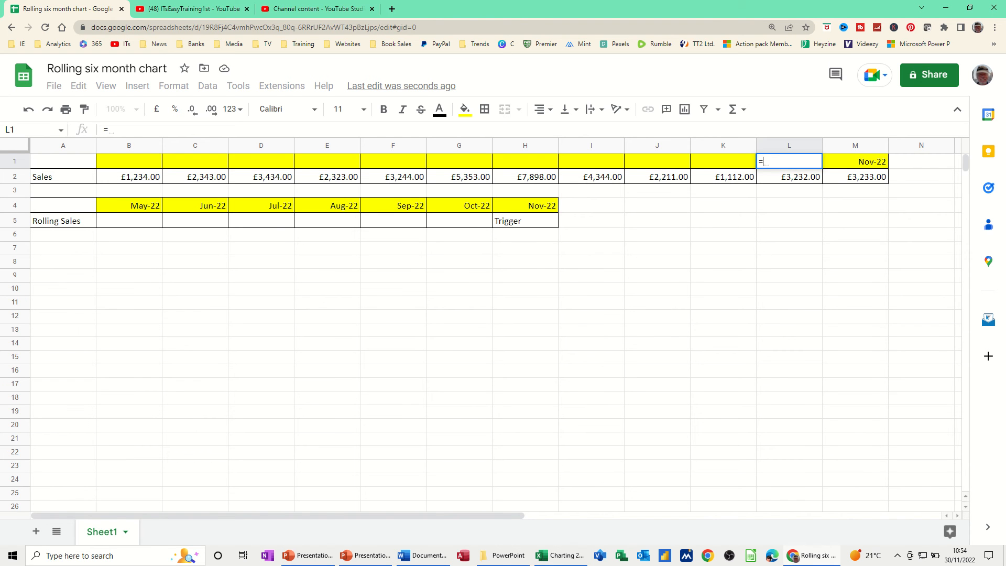
{"action": "type", "text": "eomonth"}
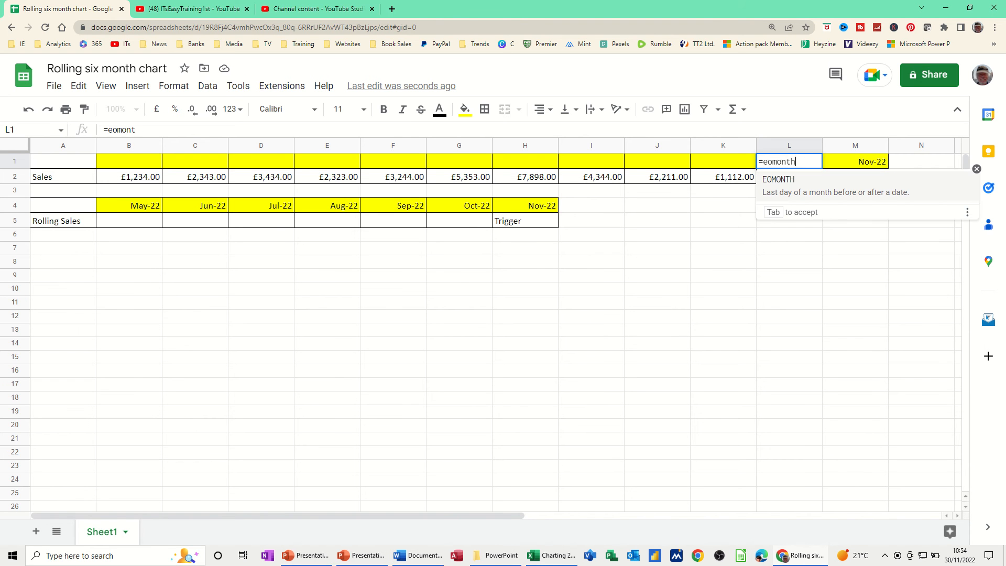
{"action": "type", "text": "("}
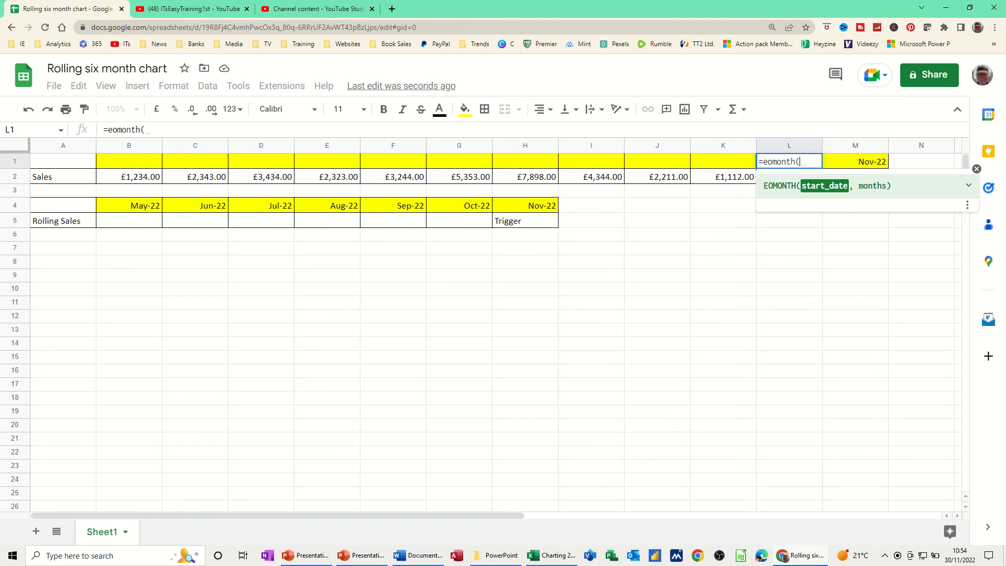
{"action": "left_click", "coordinate": [874, 165]}
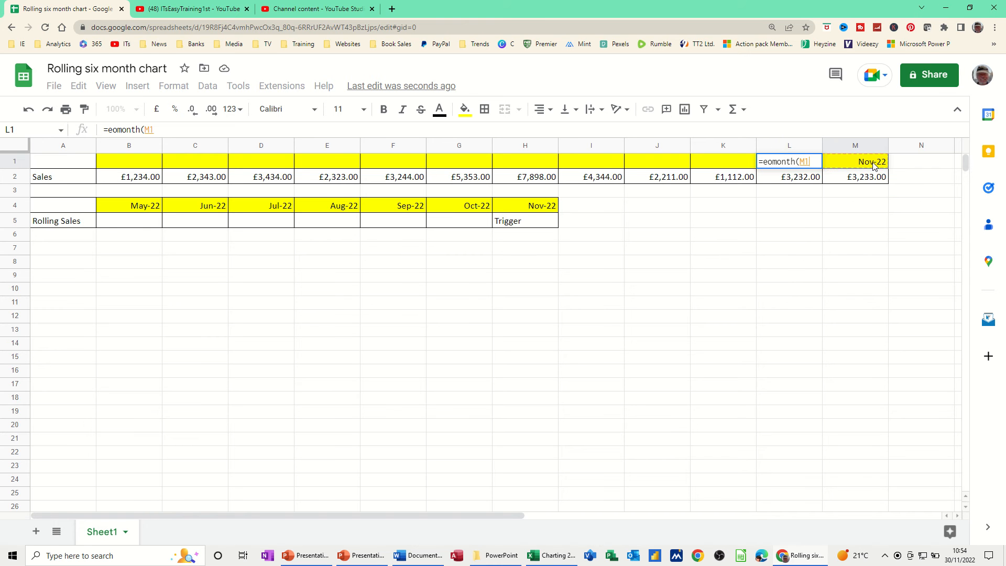
{"action": "type", "text": ","}
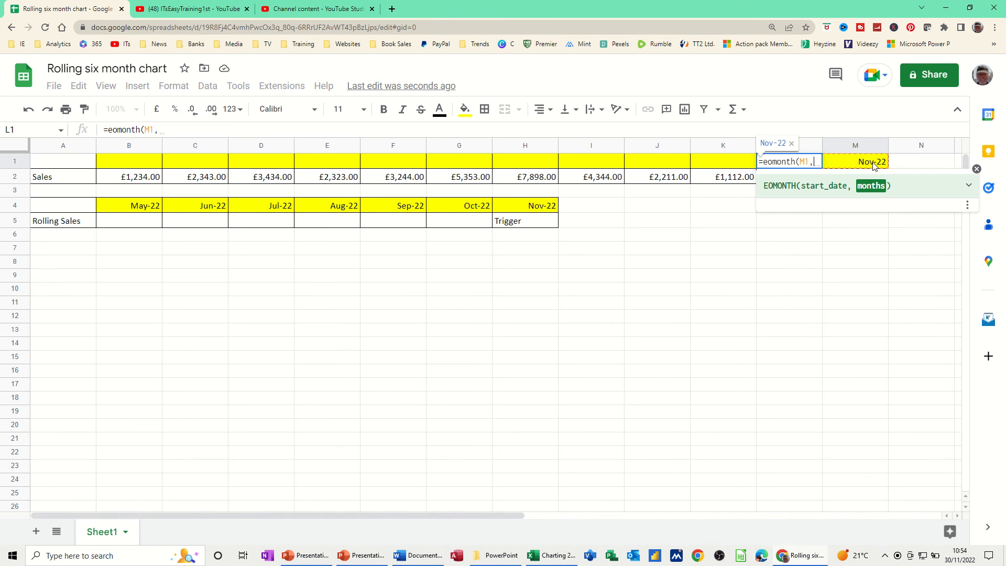
{"action": "type", "text": "-1)"}
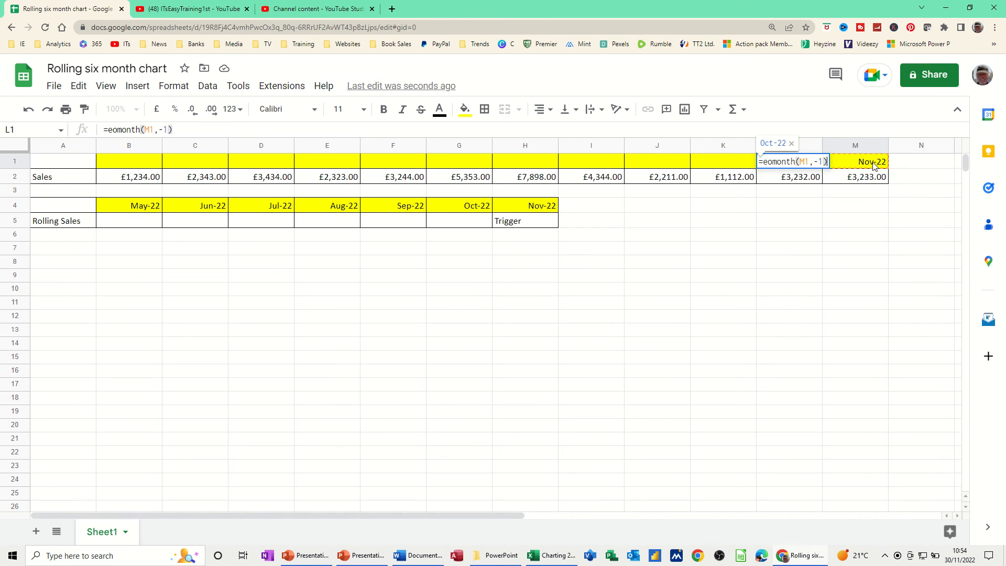
{"action": "key", "text": "Return"}
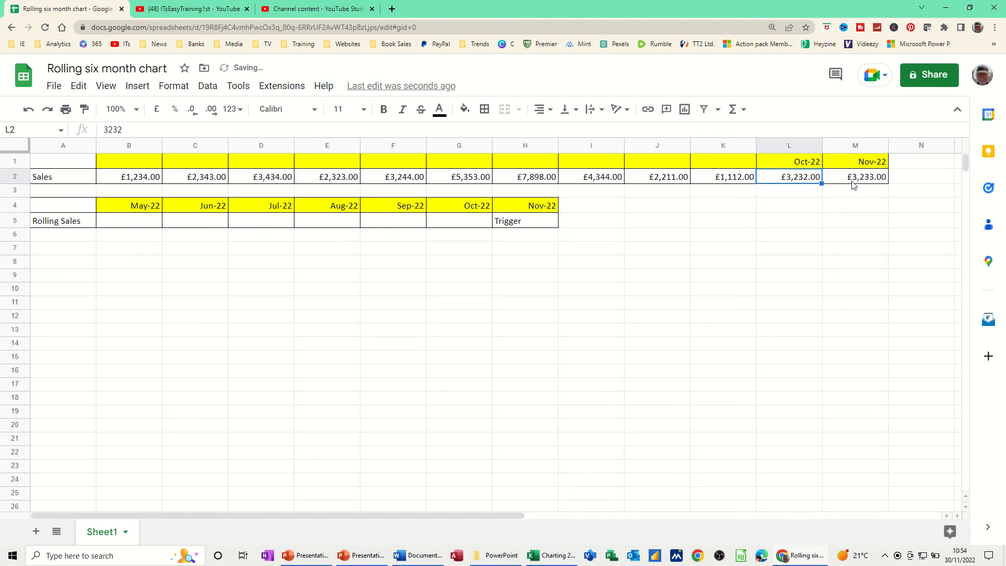
Fill the month formula in L1 back across the sales table's headers to B1.
{"action": "left_click", "coordinate": [812, 166]}
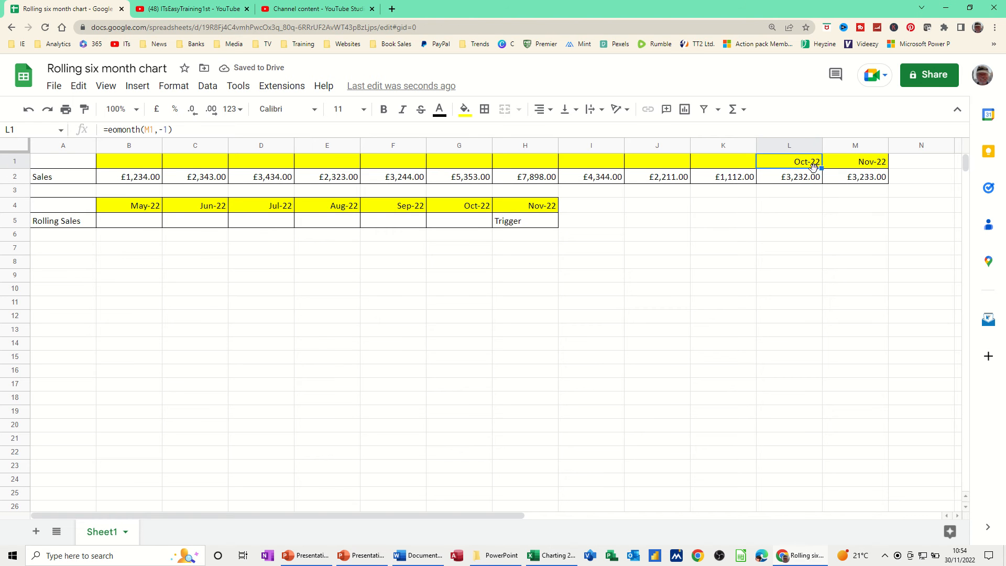
{"action": "left_click_drag", "start_coordinate": [821, 168], "coordinate": [96, 153]}
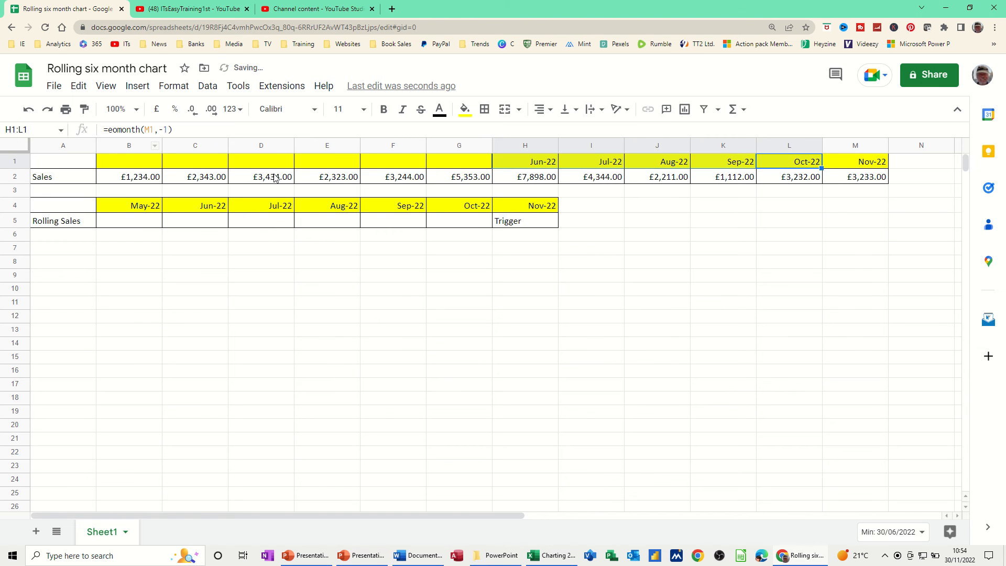
{"action": "left_click", "coordinate": [517, 166]}
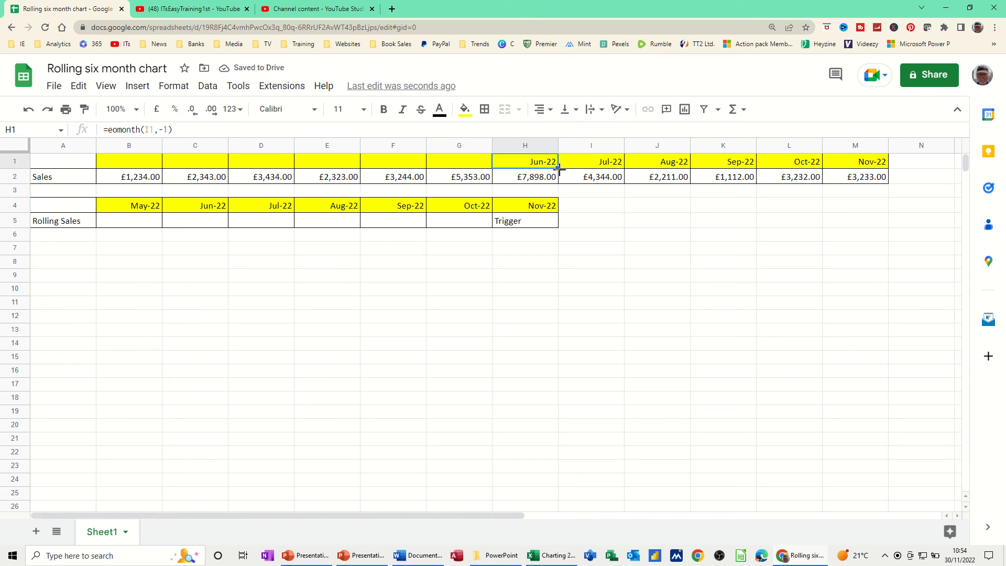
{"action": "left_click_drag", "start_coordinate": [558, 168], "coordinate": [105, 161]}
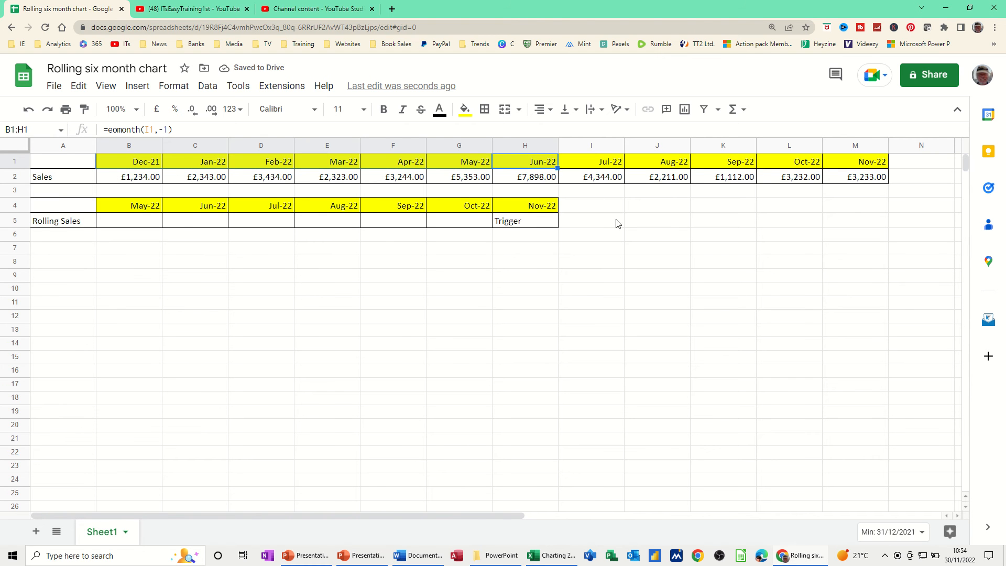
Enter =sumif($B$1:$M$1,B4,$B$2:$M$2) in B5 to pull the first rolling month's sales.
{"action": "left_click", "coordinate": [130, 224]}
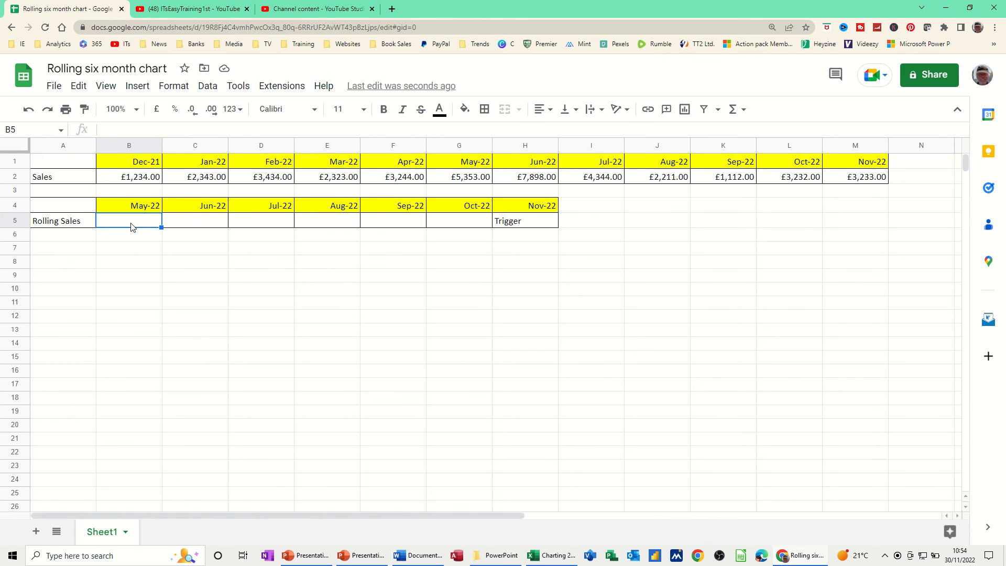
{"action": "type", "text": "=s"}
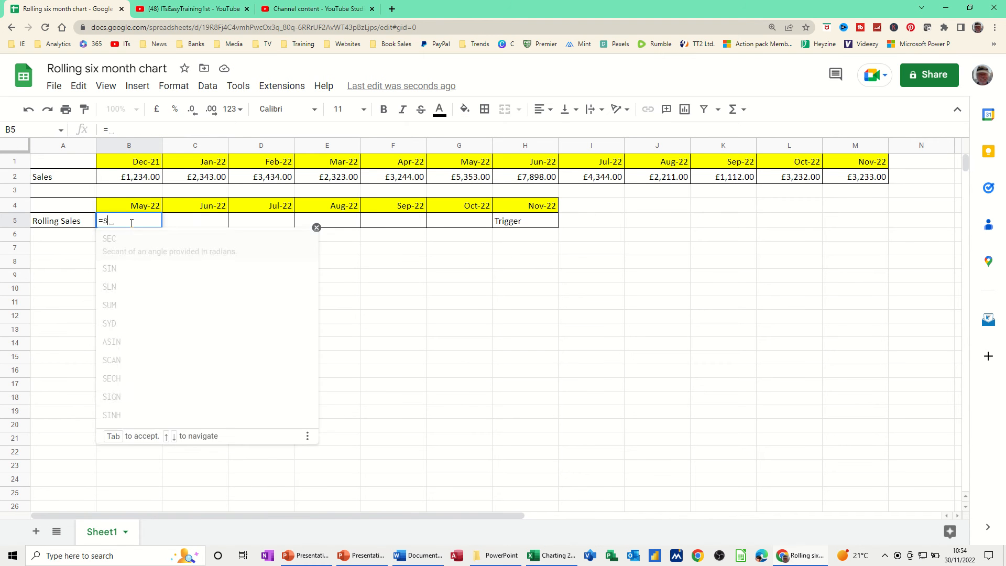
{"action": "type", "text": "umif"}
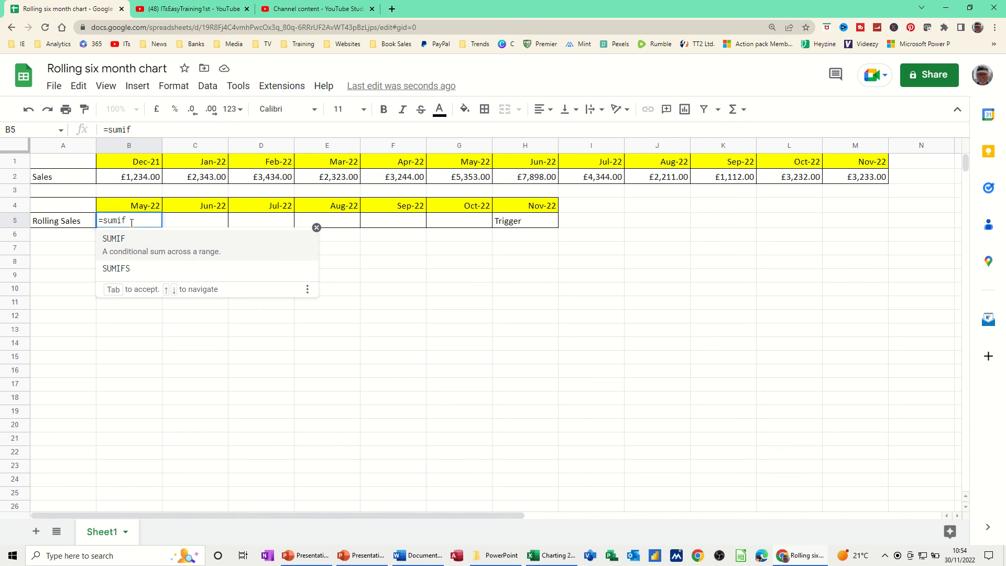
{"action": "type", "text": "("}
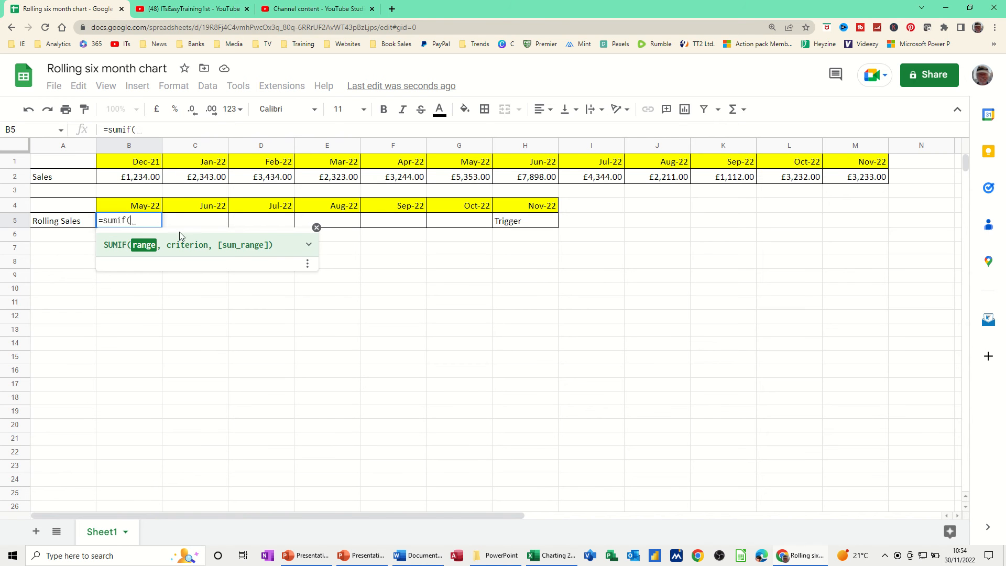
{"action": "left_click_drag", "start_coordinate": [127, 166], "coordinate": [859, 166]}
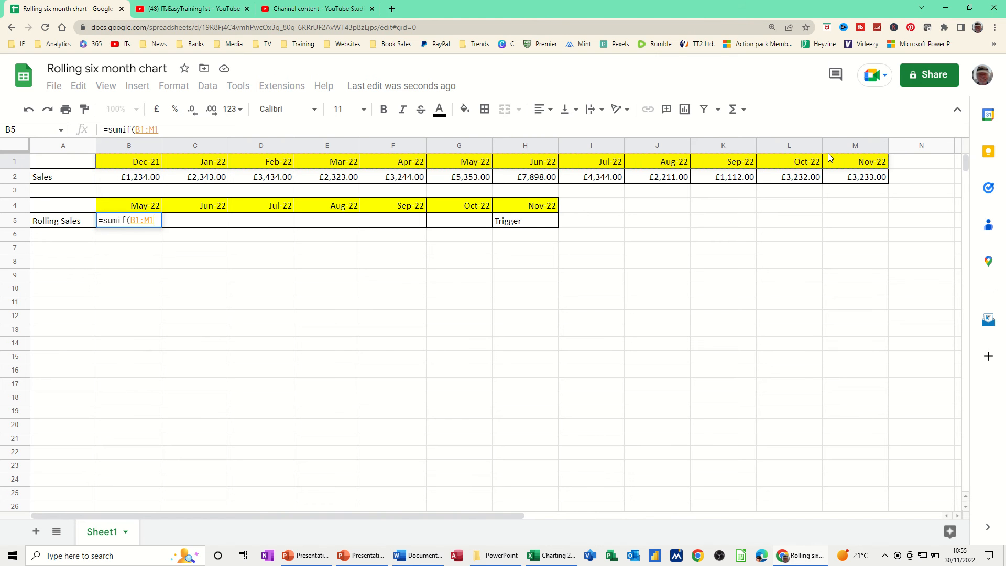
{"action": "key", "text": "F4"}
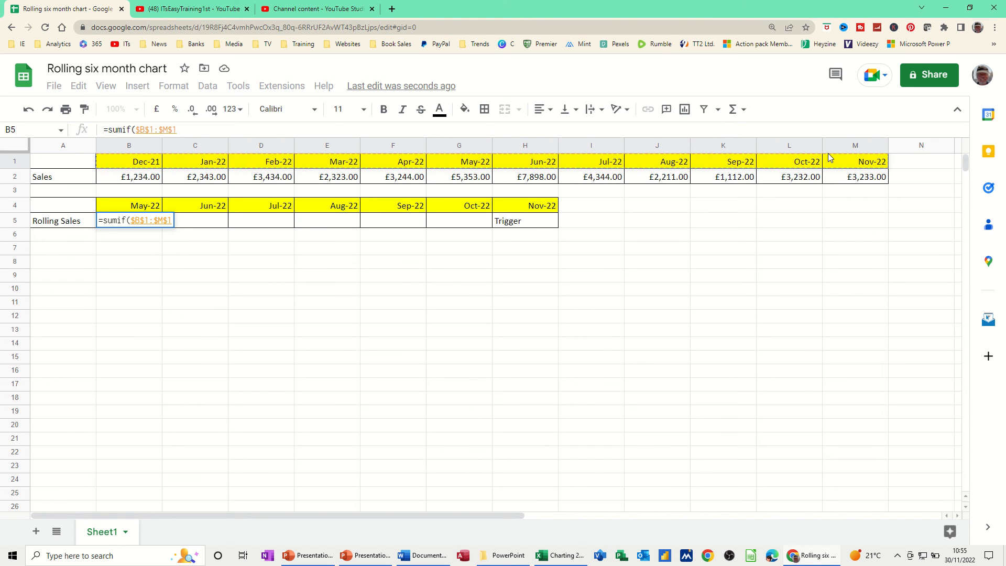
{"action": "type", "text": ","}
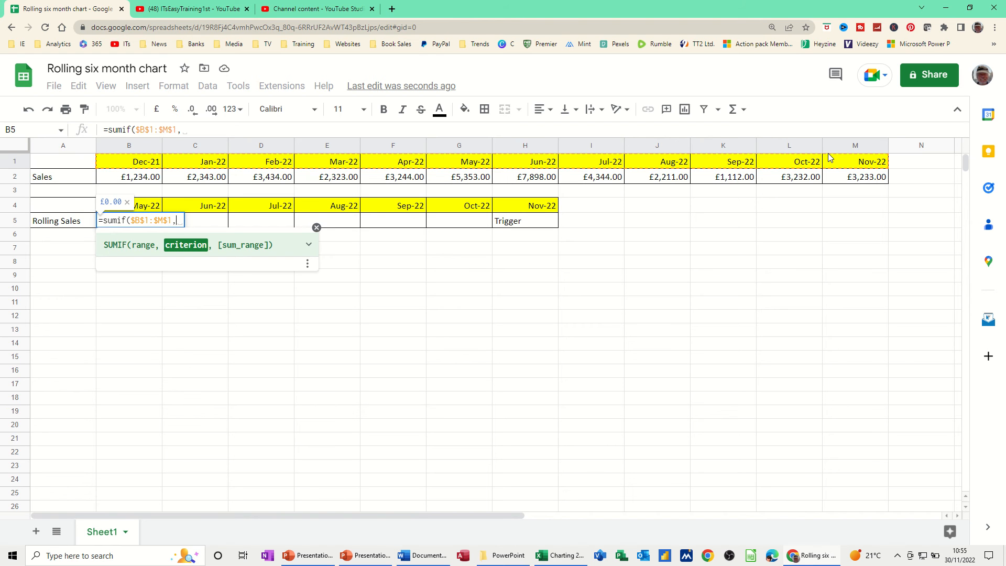
{"action": "left_click", "coordinate": [150, 210]}
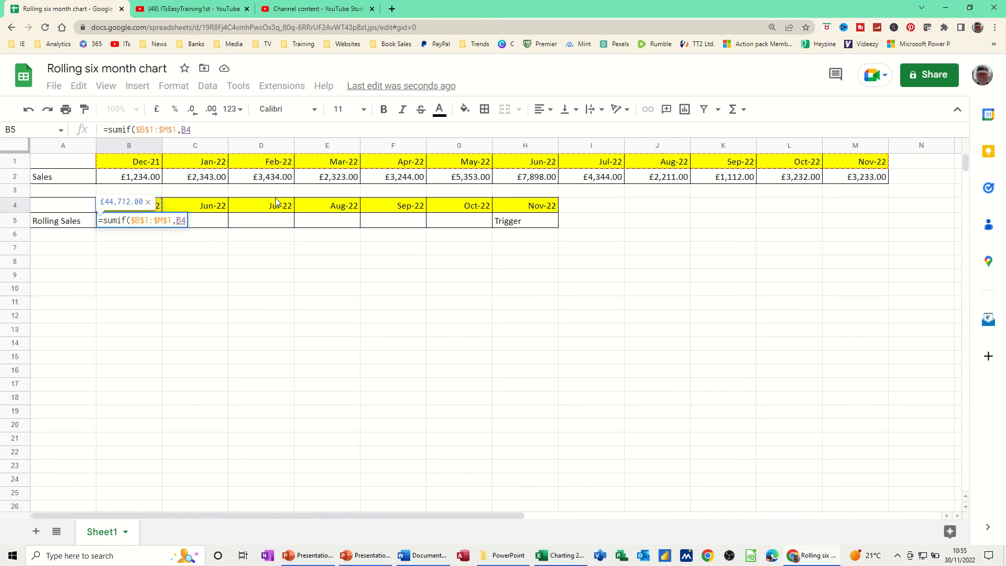
{"action": "type", "text": ","}
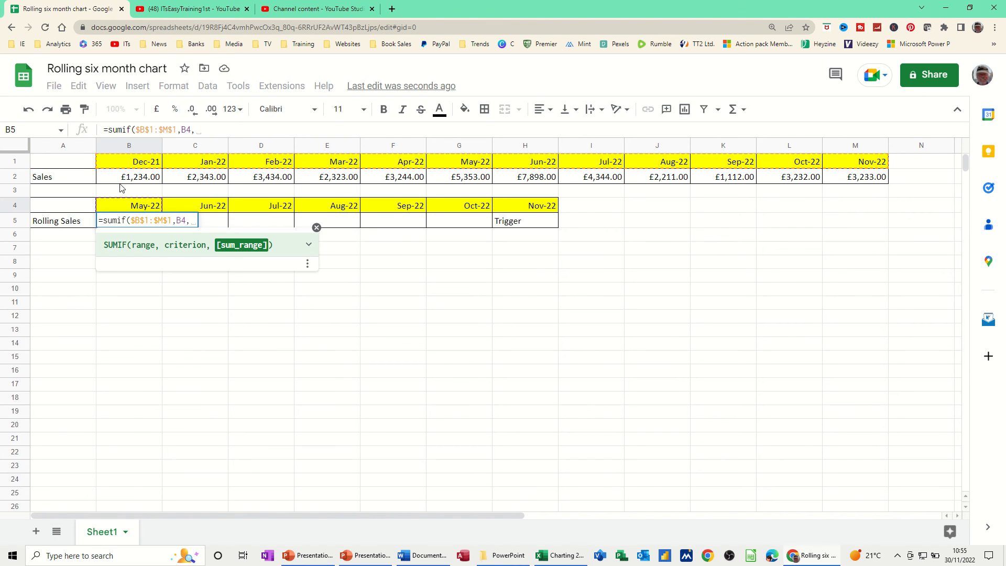
{"action": "left_click_drag", "start_coordinate": [122, 179], "coordinate": [834, 180]}
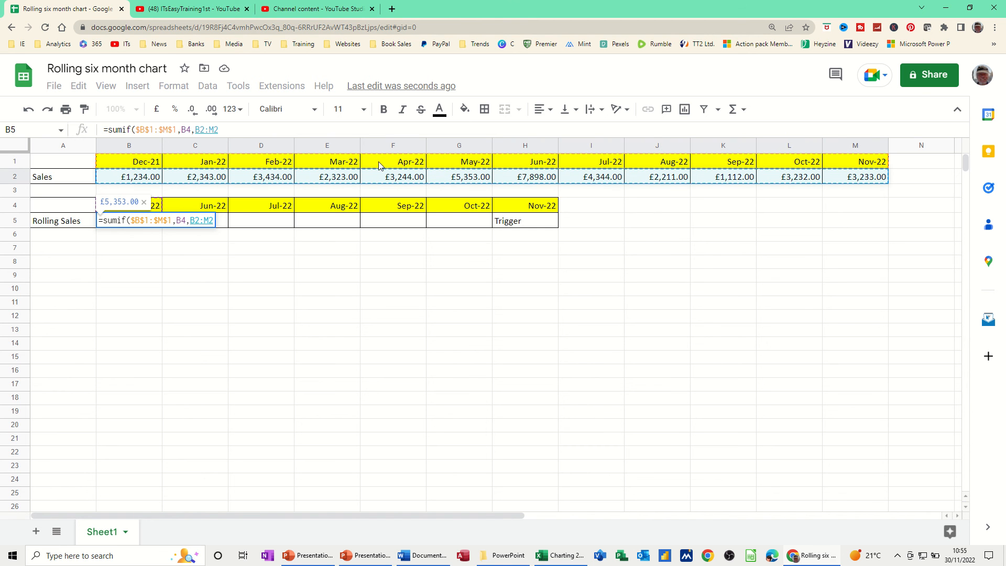
{"action": "key", "text": "F4"}
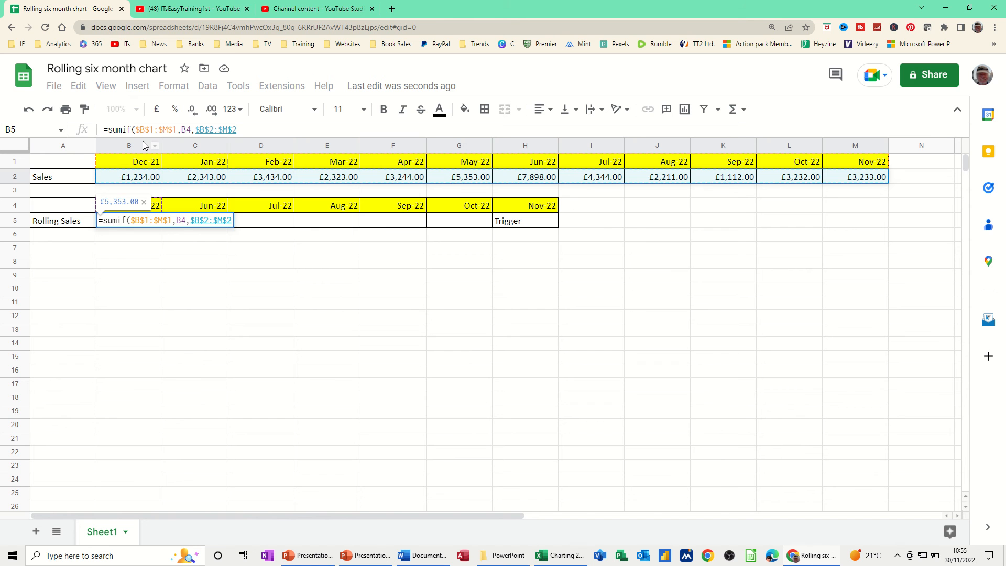
{"action": "key", "text": "Return"}
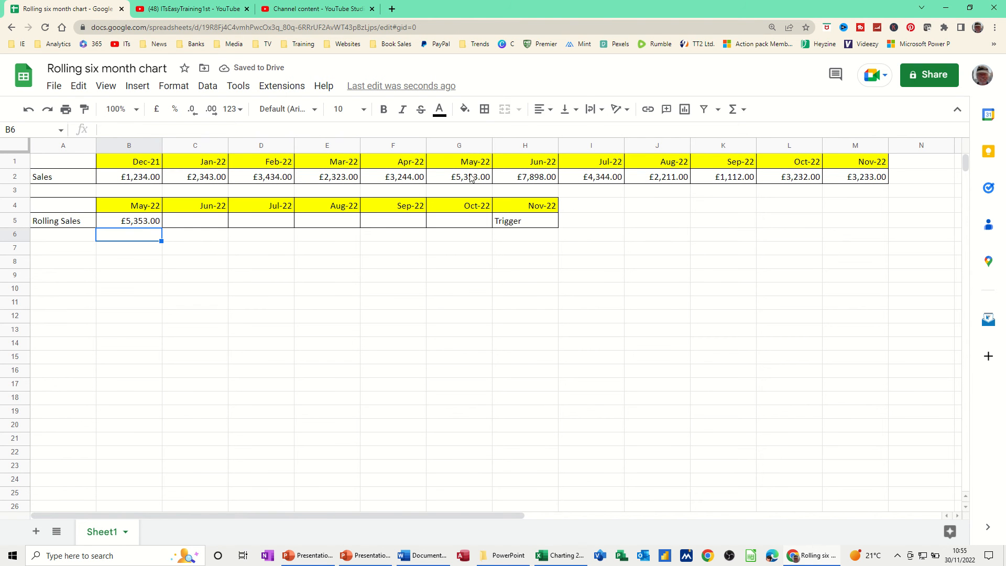
Fill the SUMIF formula in B5 across the Rolling Sales row to G5.
{"action": "left_click", "coordinate": [144, 220]}
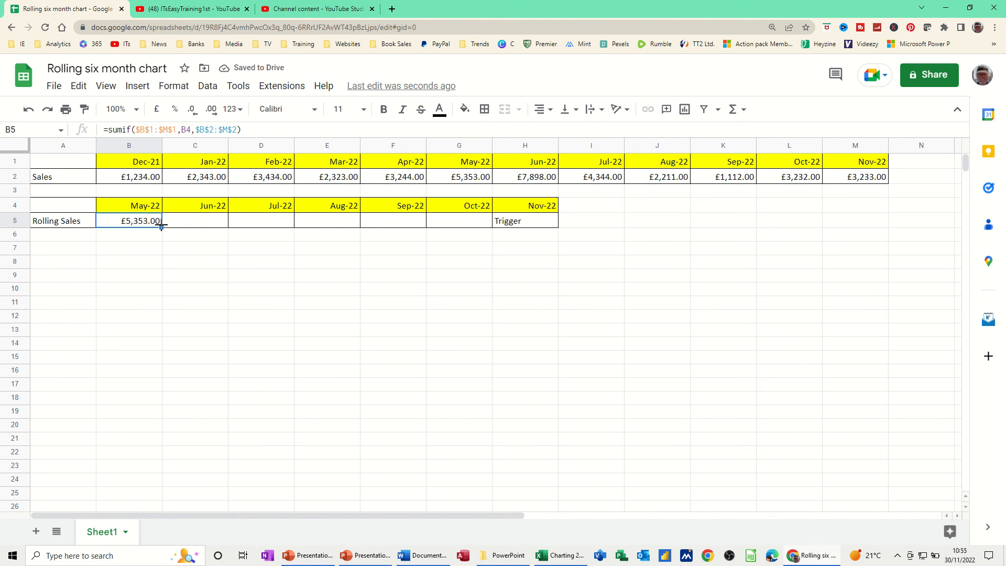
{"action": "left_click_drag", "start_coordinate": [161, 227], "coordinate": [490, 226]}
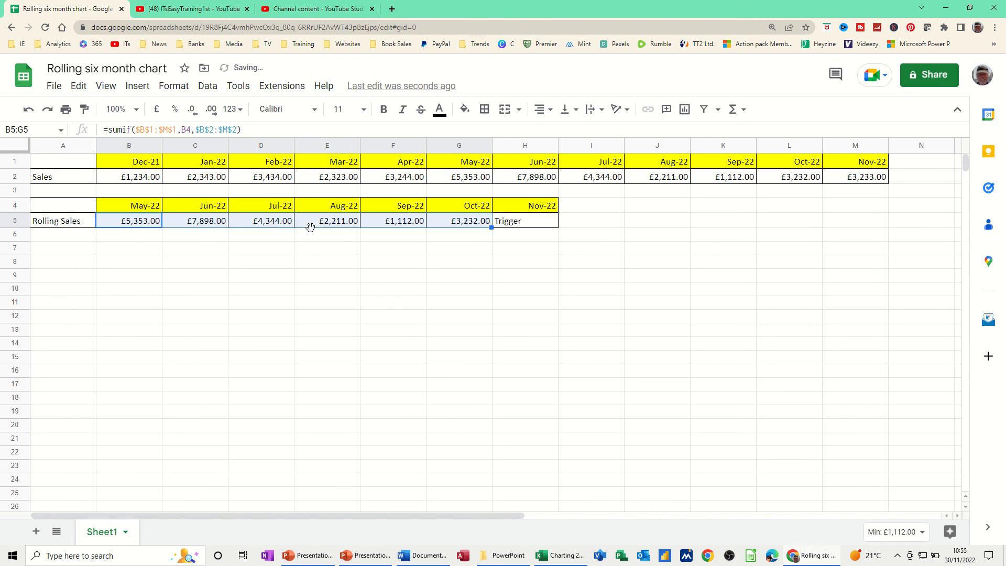
Set the trigger date in H4 to oct 22.
{"action": "left_click", "coordinate": [532, 209]}
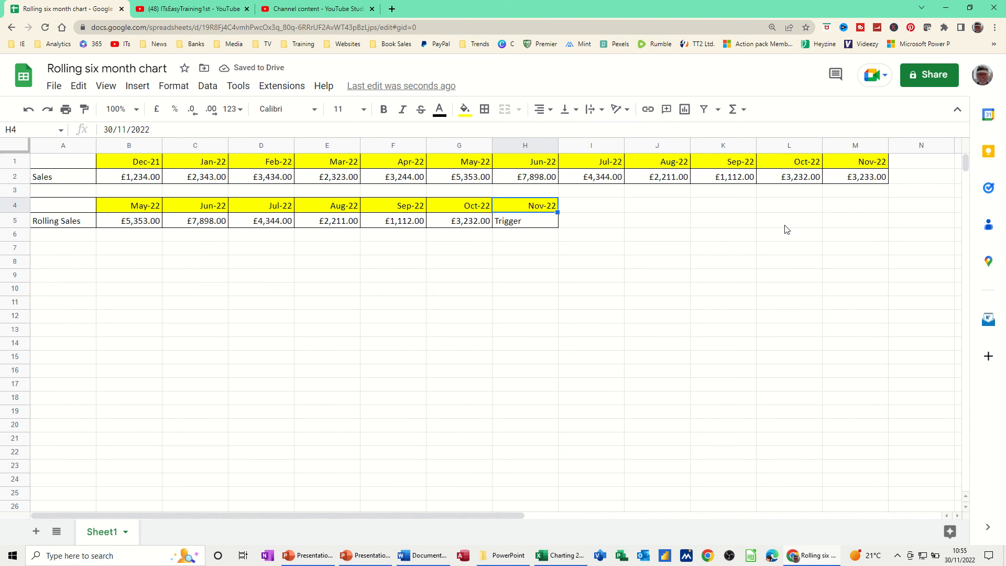
{"action": "type", "text": "oct 2"}
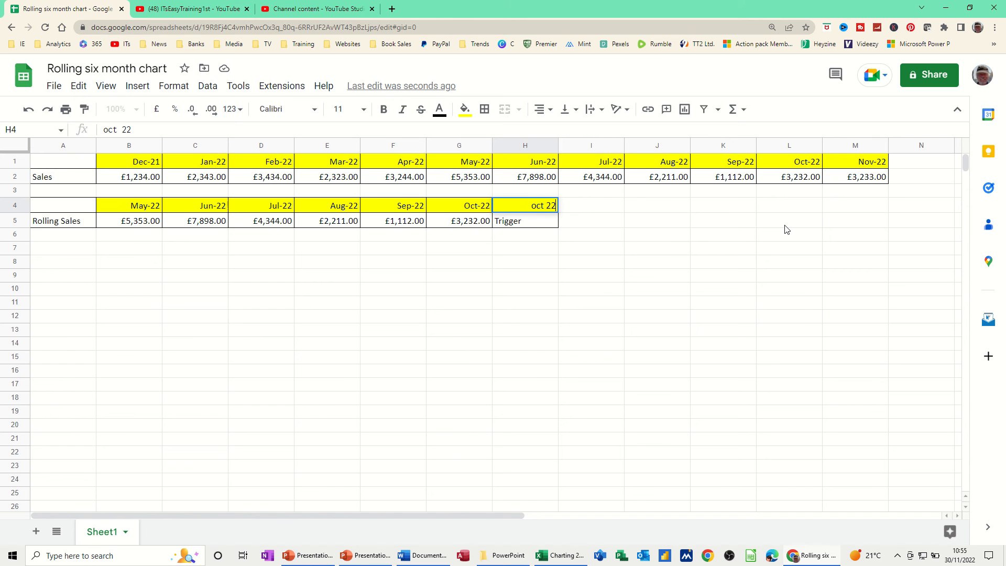
{"action": "key", "text": "Return"}
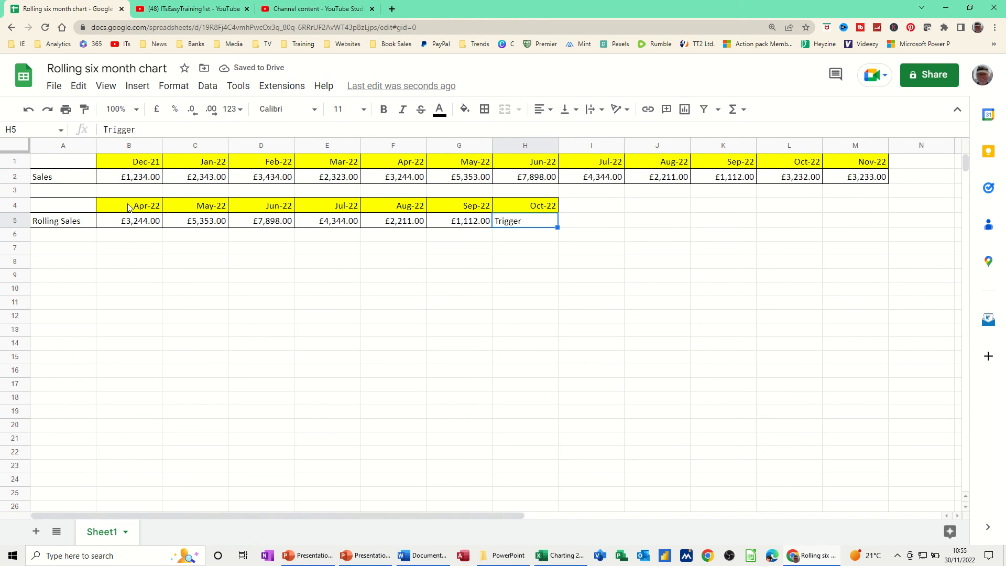
Insert a chart from the rolling sales range B4:G5 and change its type to the suggested combo chart with columns.
{"action": "left_click_drag", "start_coordinate": [128, 207], "coordinate": [482, 229]}
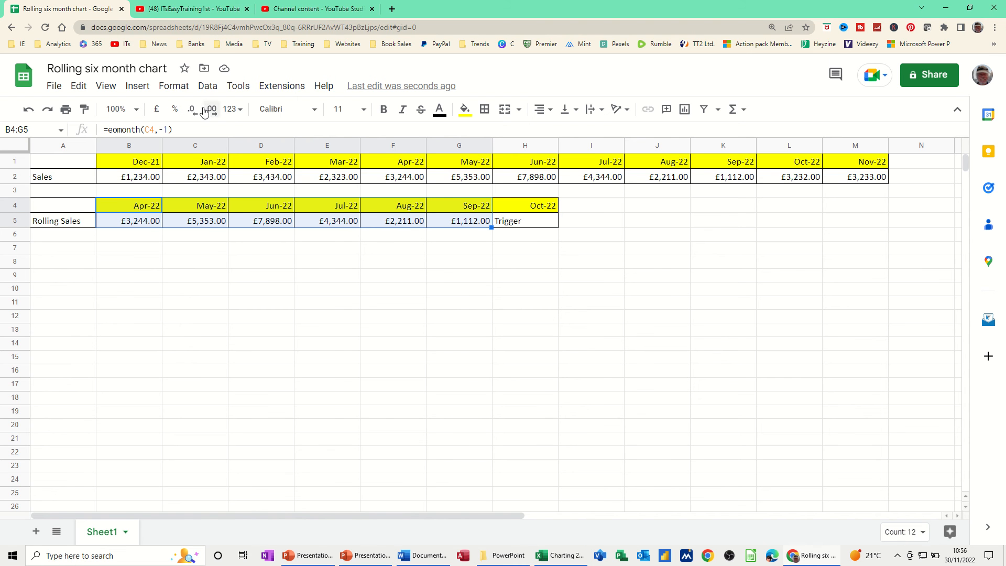
{"action": "left_click", "coordinate": [141, 89]}
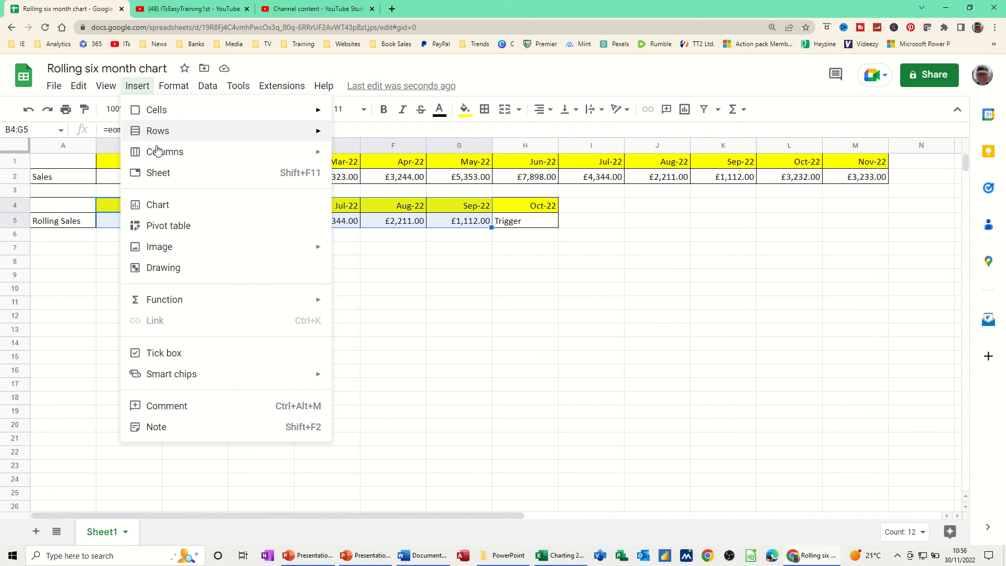
{"action": "left_click", "coordinate": [154, 208]}
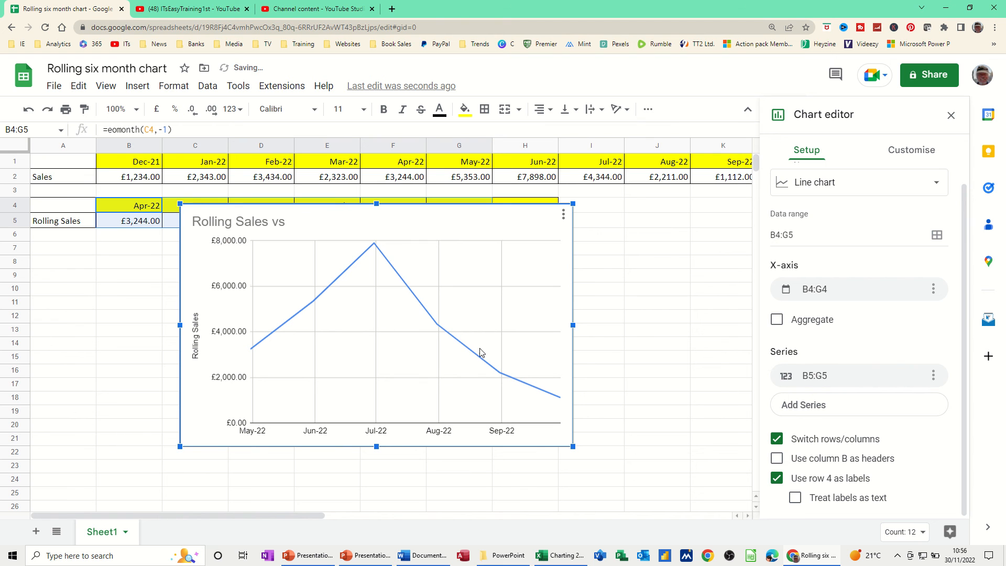
{"action": "left_click", "coordinate": [936, 183]}
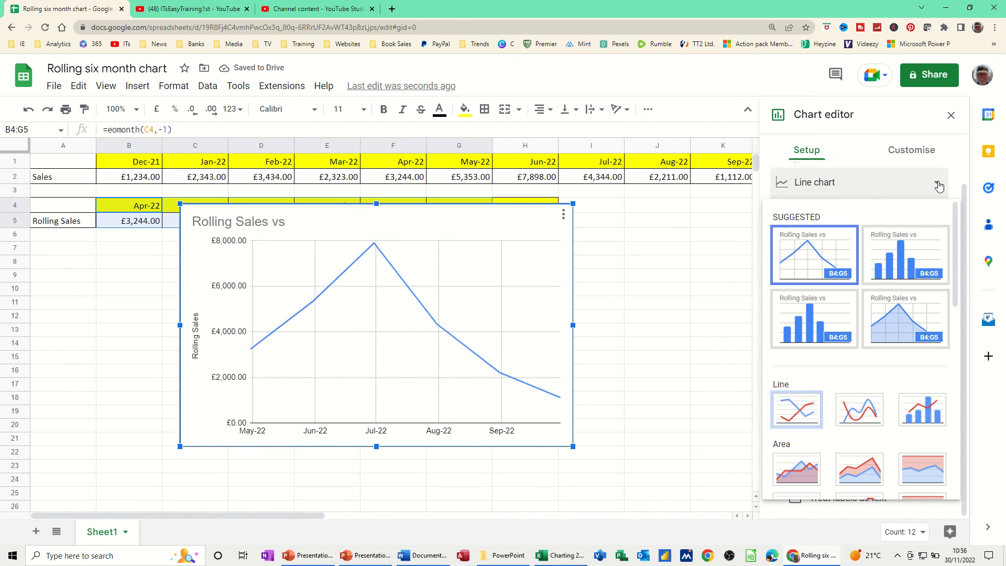
{"action": "left_click", "coordinate": [899, 263]}
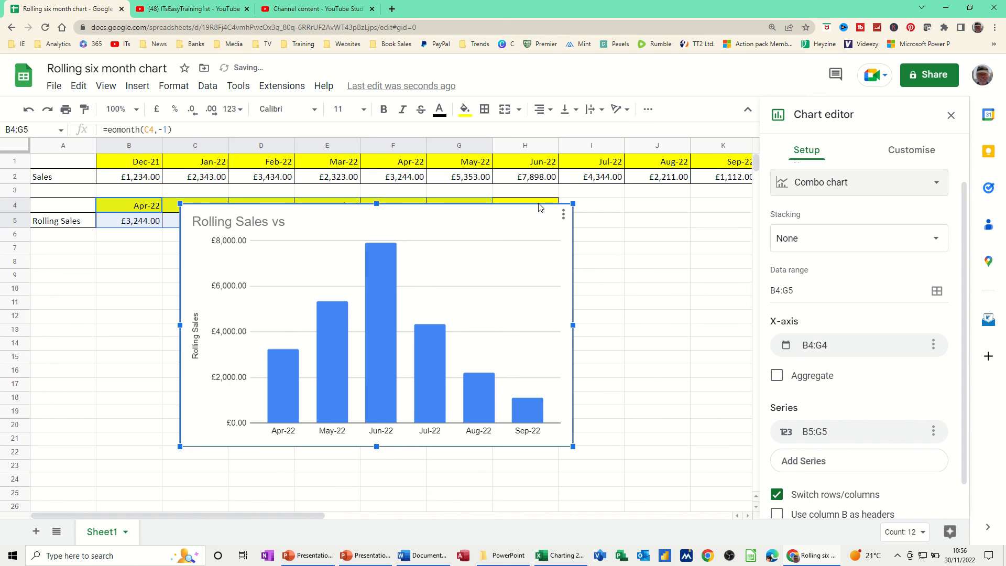
Move the chart directly beneath the rolling sales table and widen it to just past column H.
{"action": "left_click_drag", "start_coordinate": [540, 208], "coordinate": [458, 234]}
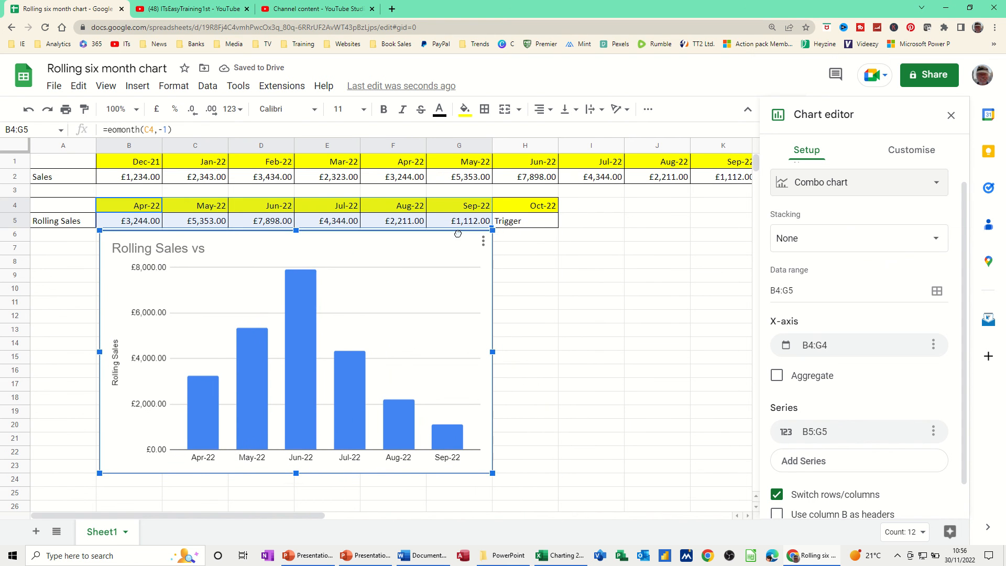
{"action": "left_click_drag", "start_coordinate": [493, 354], "coordinate": [576, 363]}
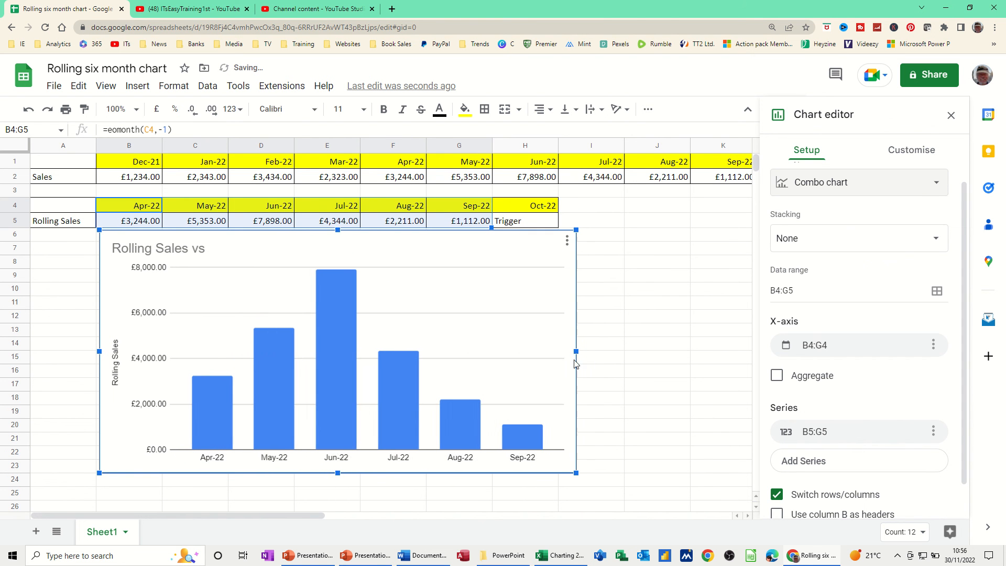
Replace the month header in G4 with aug 22.
{"action": "left_click", "coordinate": [474, 206]}
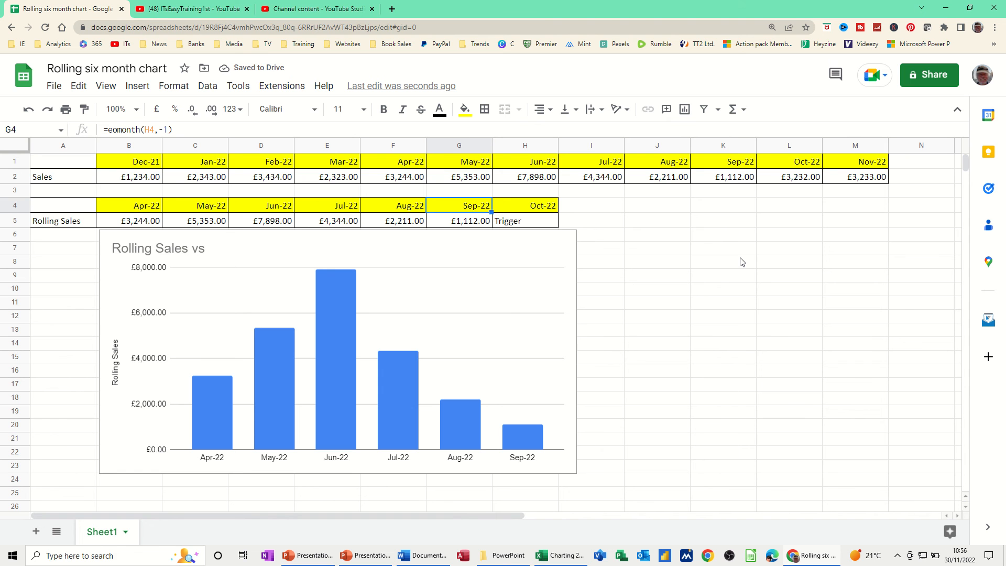
{"action": "type", "text": "a"}
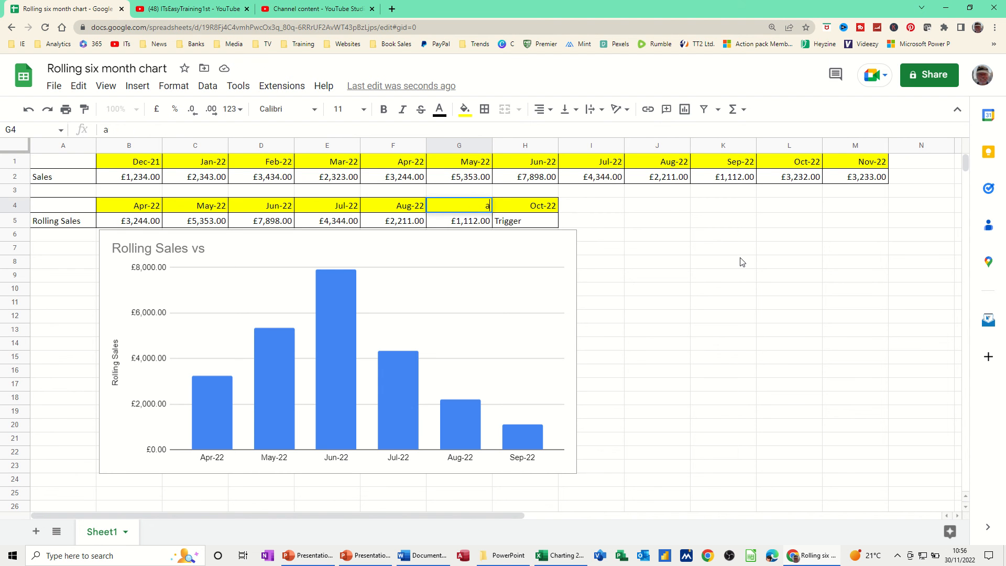
{"action": "type", "text": "ug 22"}
{"action": "key", "text": "Return"}
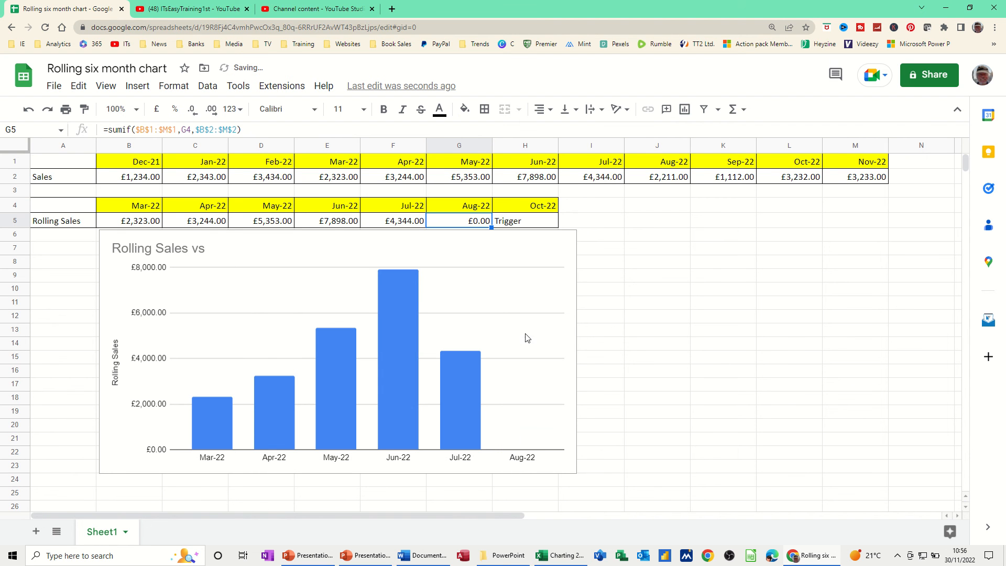
Add data labels to the rolling sales chart's column series and close the chart's editing options.
{"action": "left_click", "coordinate": [394, 302]}
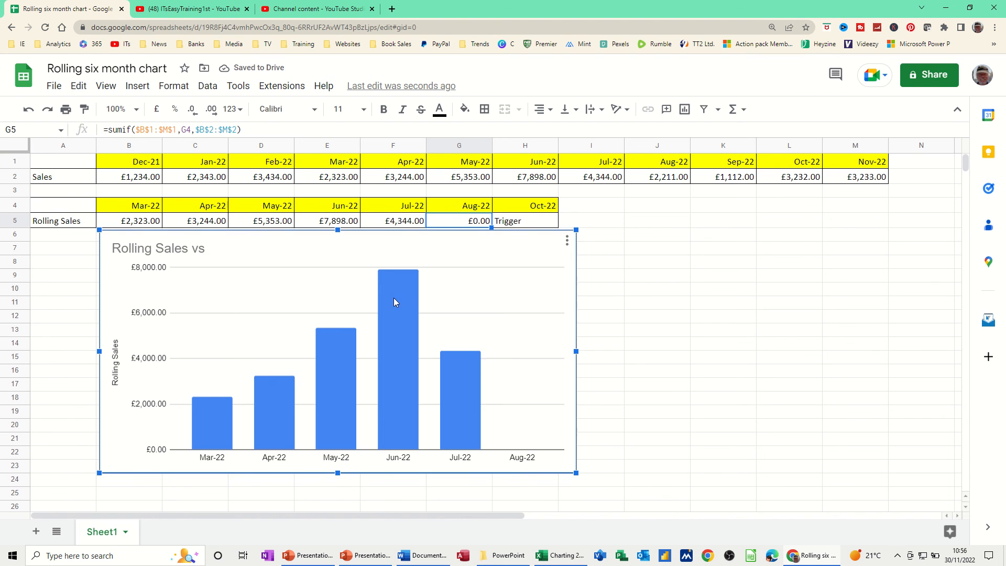
{"action": "right_click", "coordinate": [394, 301]}
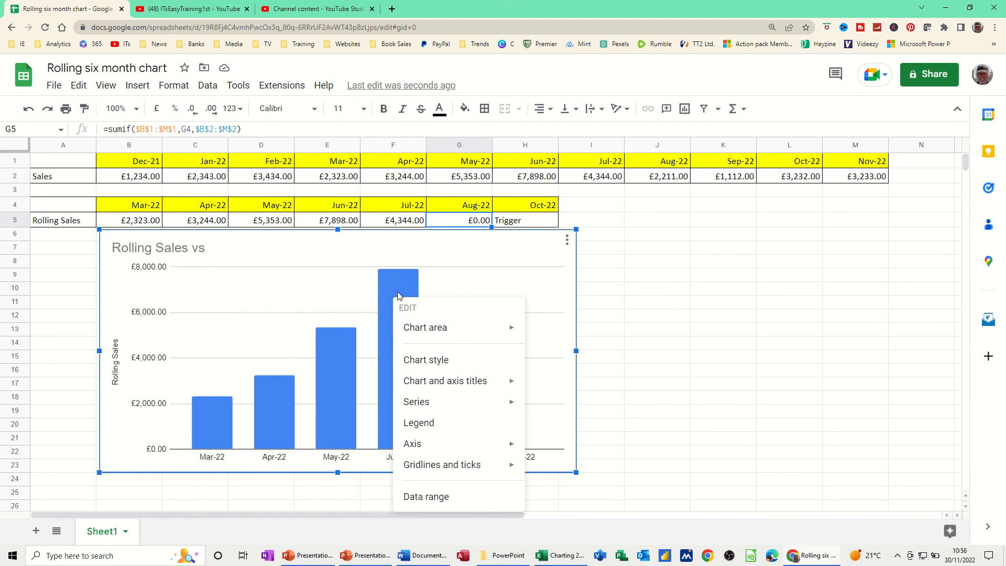
{"action": "mouse_move", "coordinate": [430, 408]}
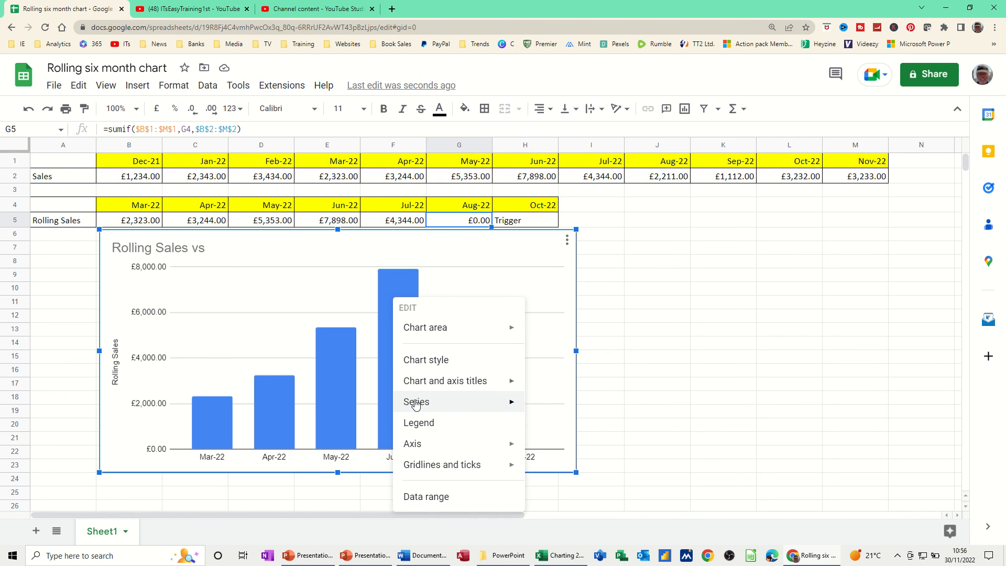
{"action": "mouse_move", "coordinate": [491, 404]}
{"action": "left_click", "coordinate": [556, 409]}
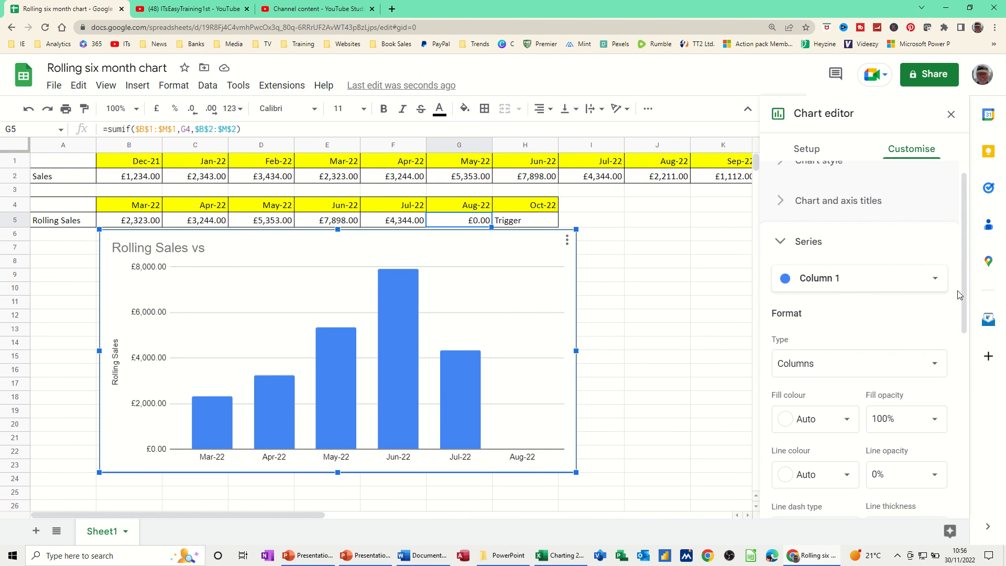
{"action": "scroll", "coordinate": [961, 283], "scroll_direction": "down", "scroll_amount": 3}
{"action": "scroll", "coordinate": [962, 358], "scroll_direction": "down", "scroll_amount": 3}
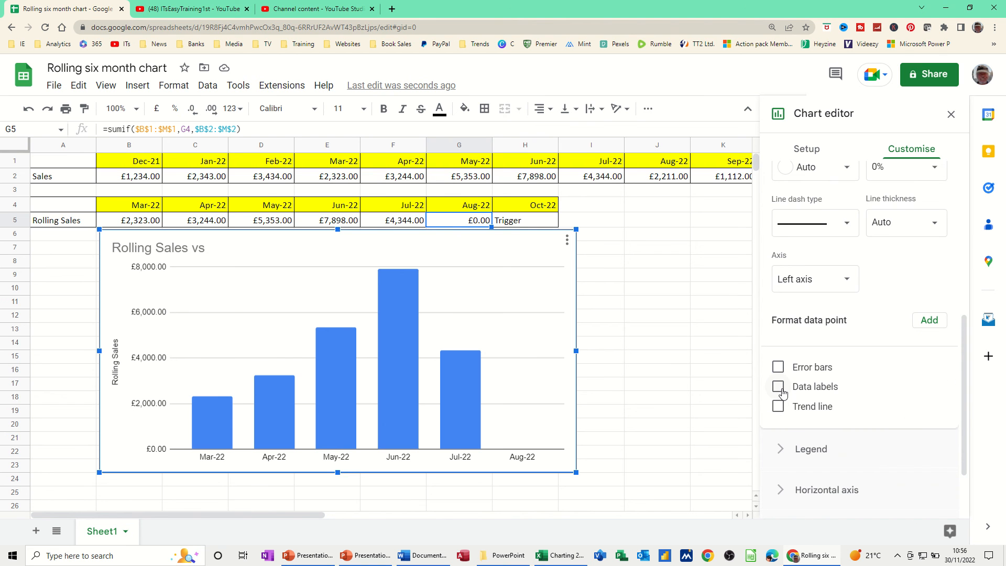
{"action": "left_click", "coordinate": [779, 388]}
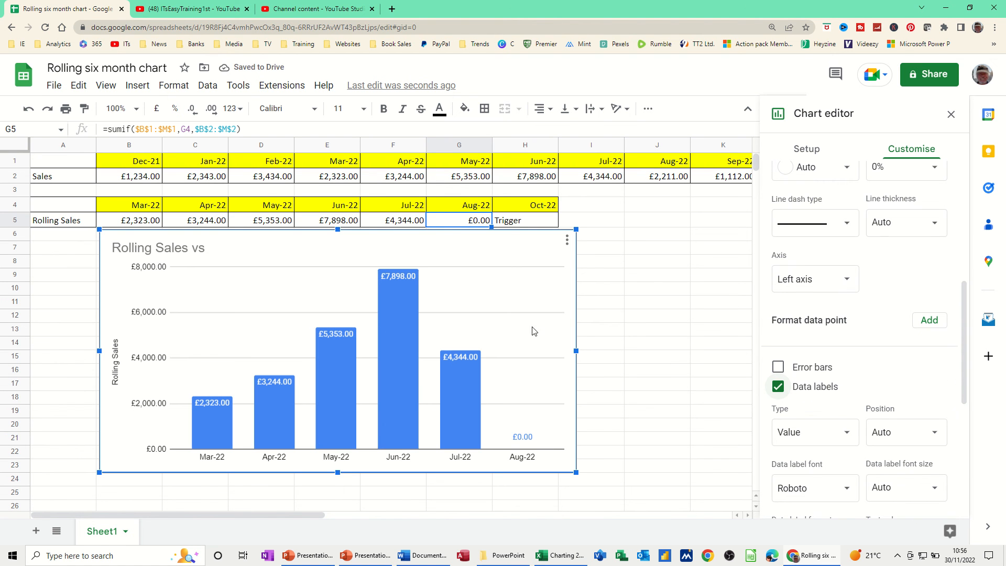
{"action": "left_click", "coordinate": [628, 253]}
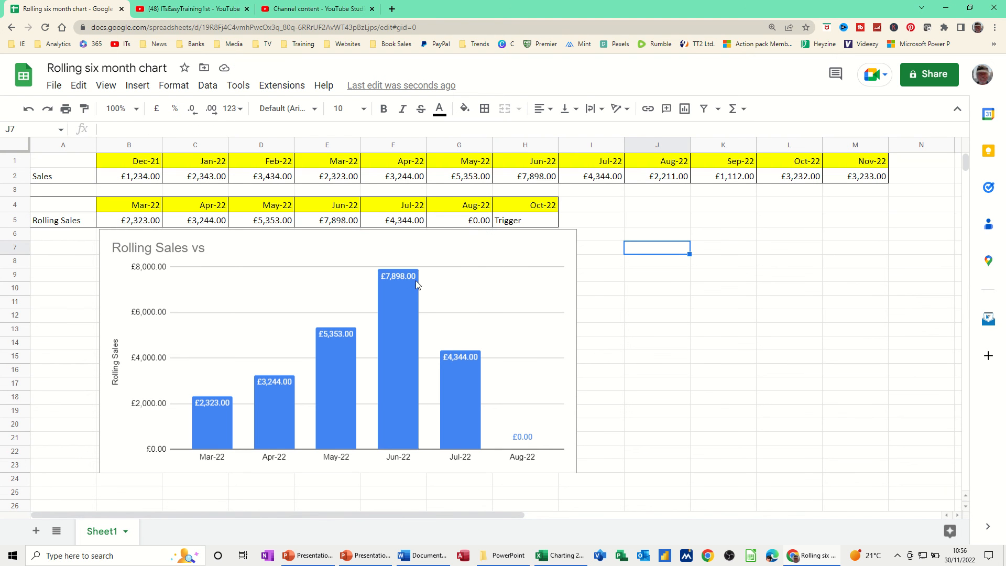
Replace the fixed date in G4 by filling the EOMONTH formula from F4 into it.
{"action": "left_click", "coordinate": [468, 220]}
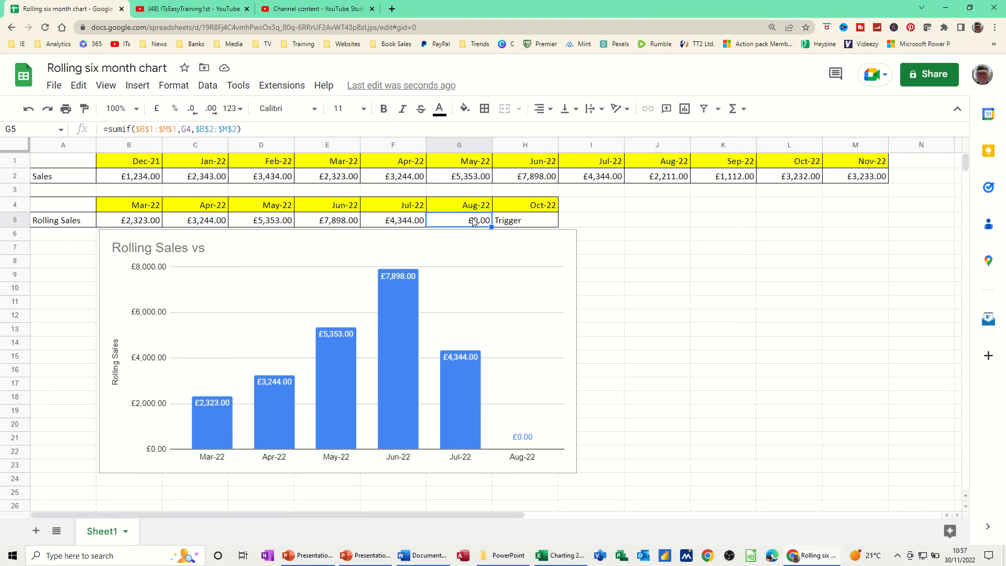
{"action": "key", "text": "Up"}
{"action": "key", "text": "Left"}
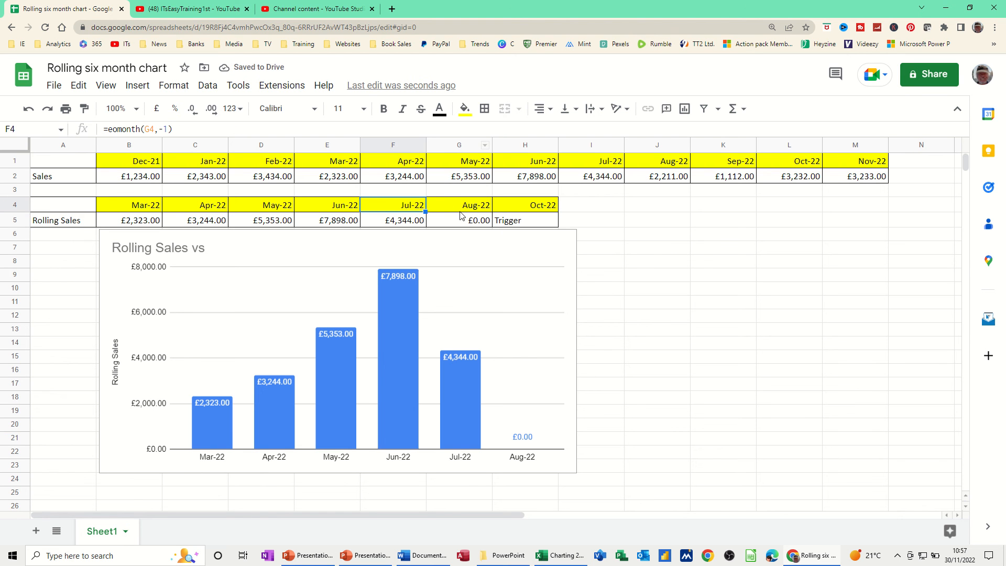
{"action": "left_click", "coordinate": [463, 210]}
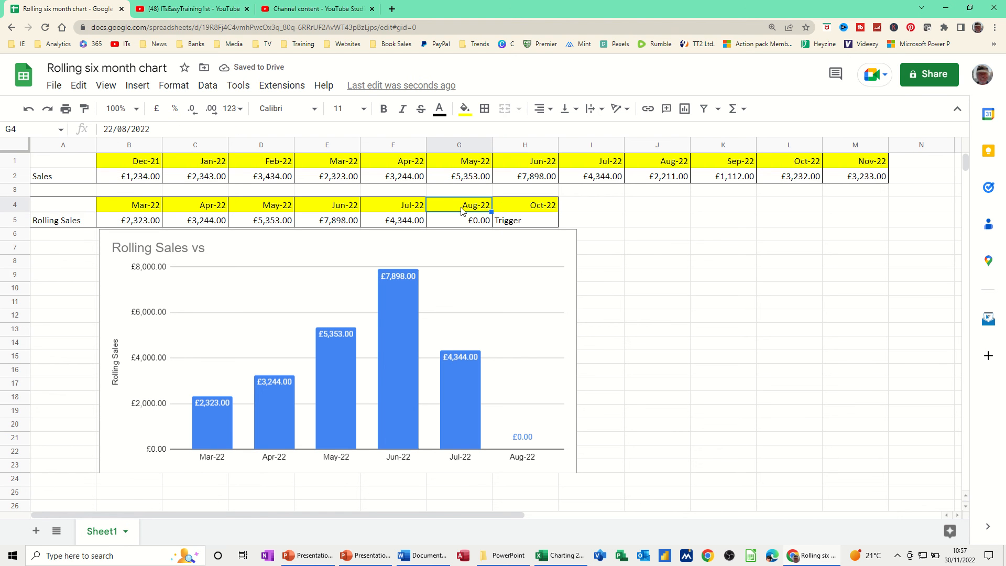
{"action": "left_click", "coordinate": [409, 207]}
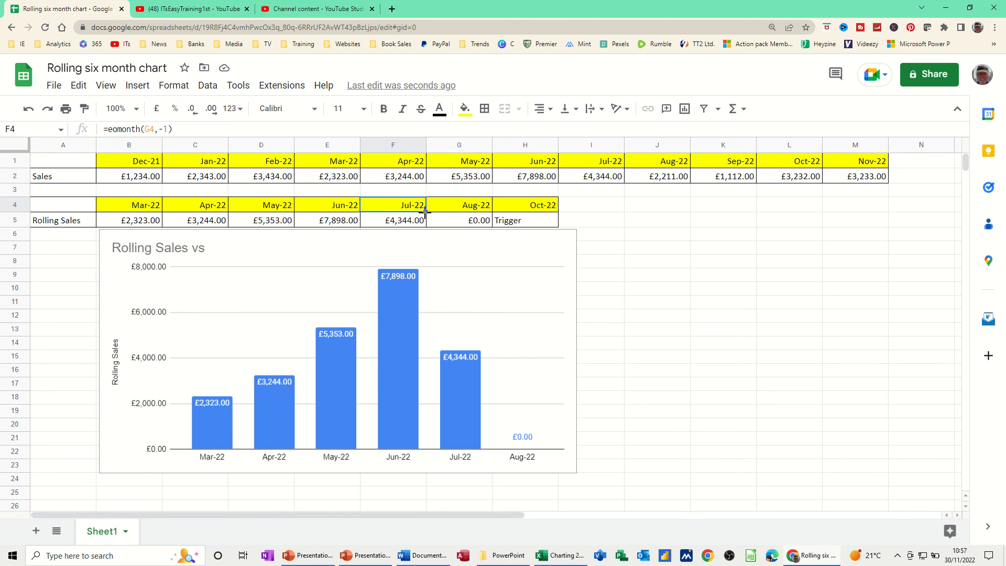
{"action": "left_click_drag", "start_coordinate": [426, 211], "coordinate": [489, 210]}
{"action": "left_click_drag", "start_coordinate": [492, 211], "coordinate": [492, 212]}
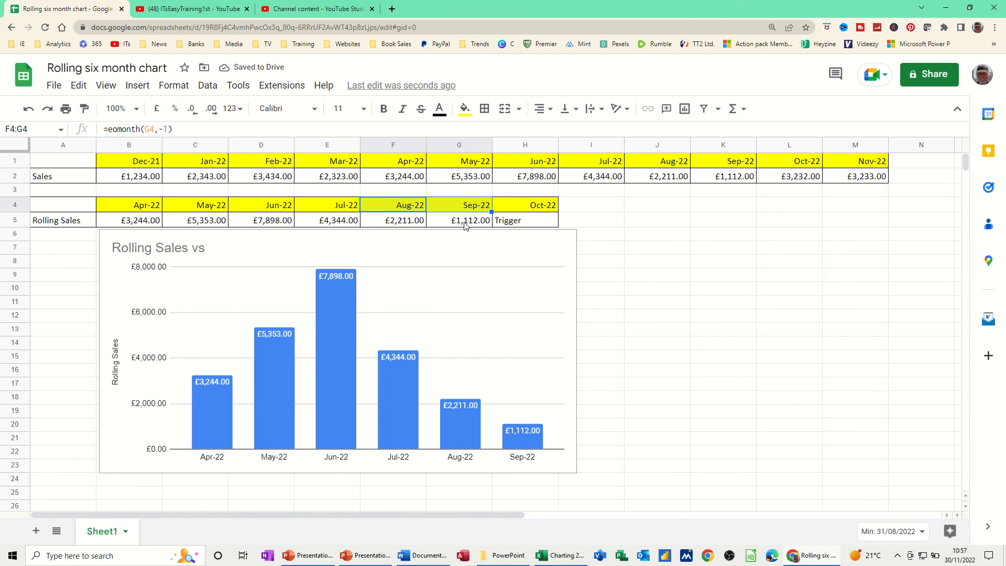
{"action": "left_click", "coordinate": [465, 224]}
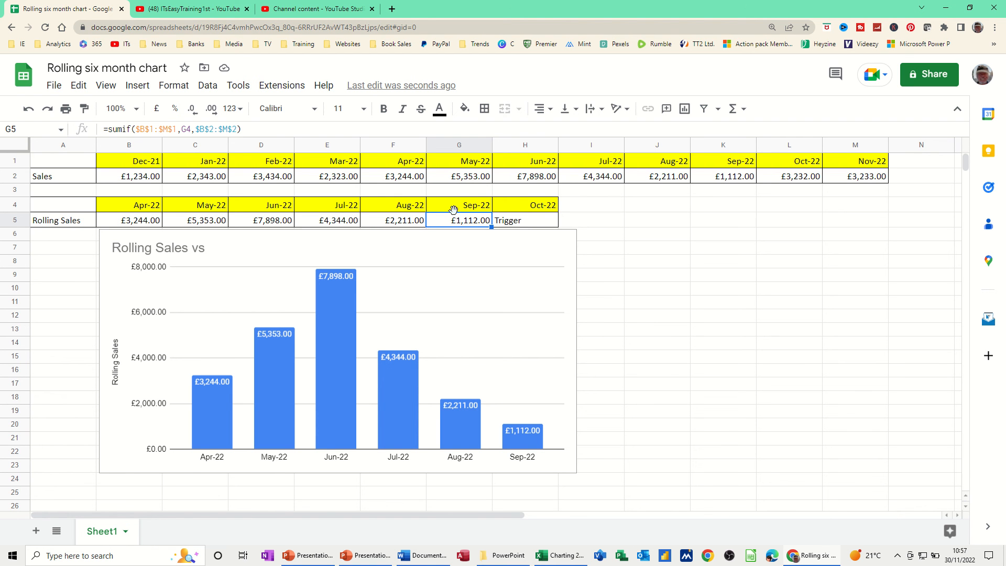
Set the trigger date in H4 to Aug 22 and check the SUMIF formula in B5.
{"action": "left_click", "coordinate": [534, 206]}
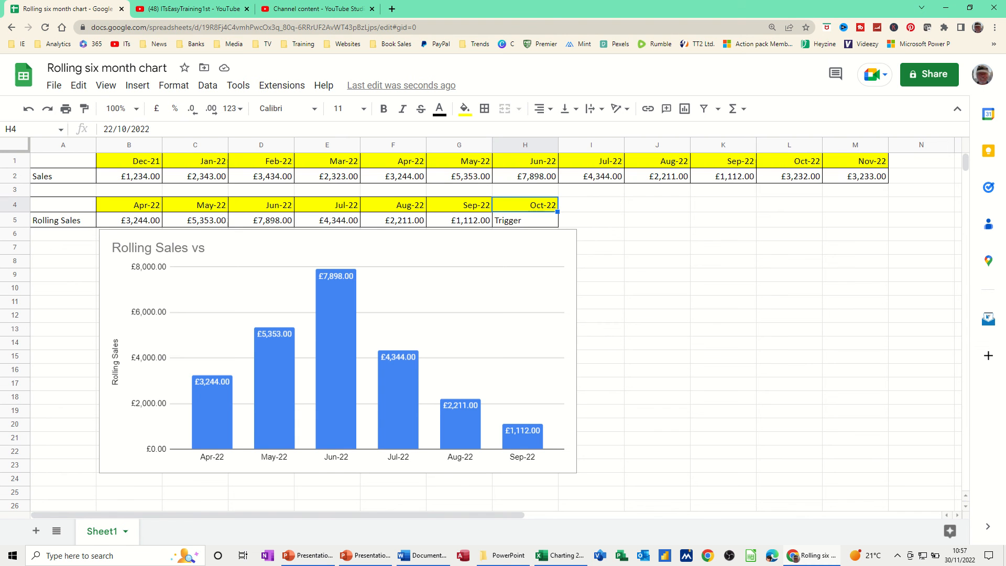
{"action": "type", "text": "Aug 22"}
{"action": "key", "text": "Return"}
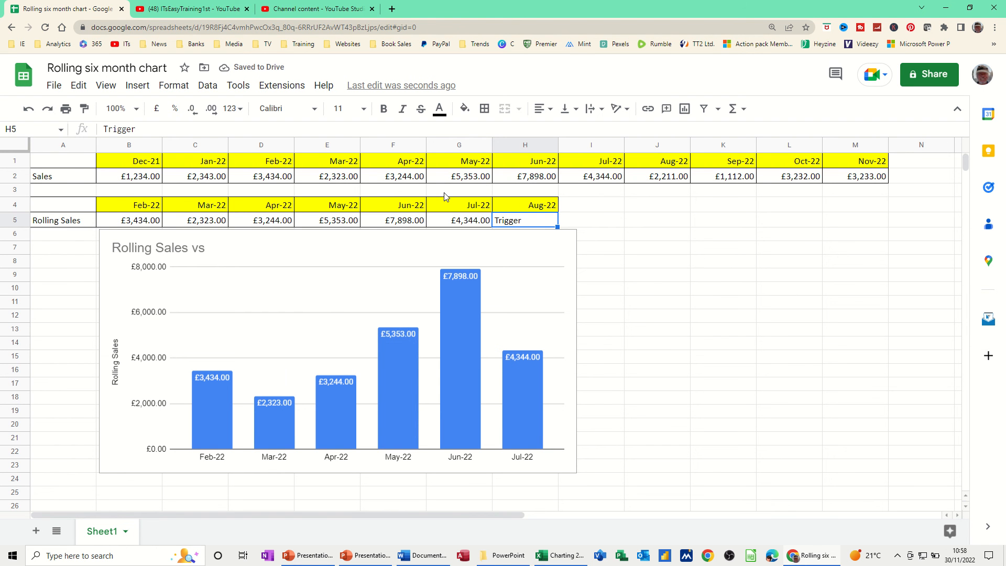
{"action": "key", "text": "Tab"}
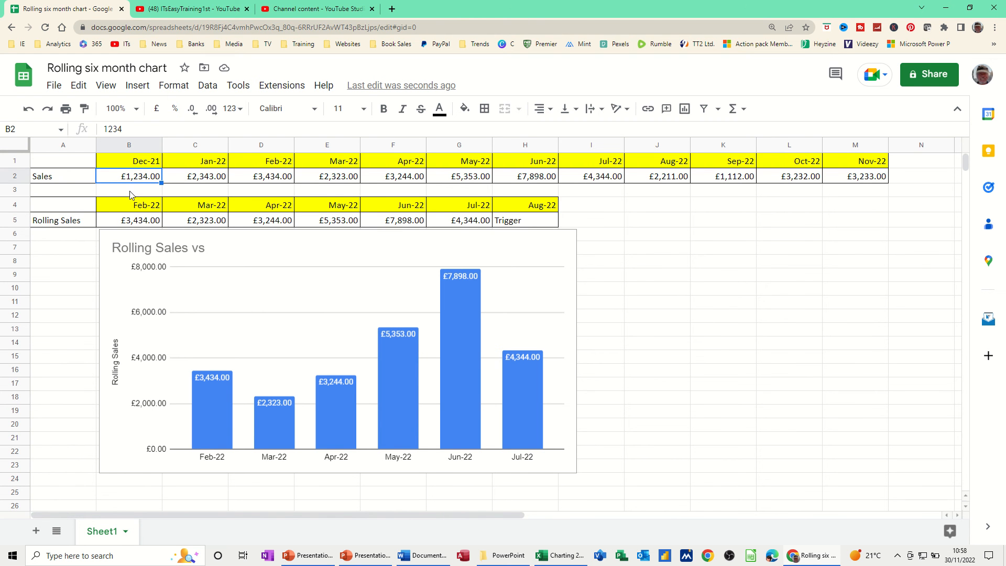
{"action": "left_click", "coordinate": [127, 221]}
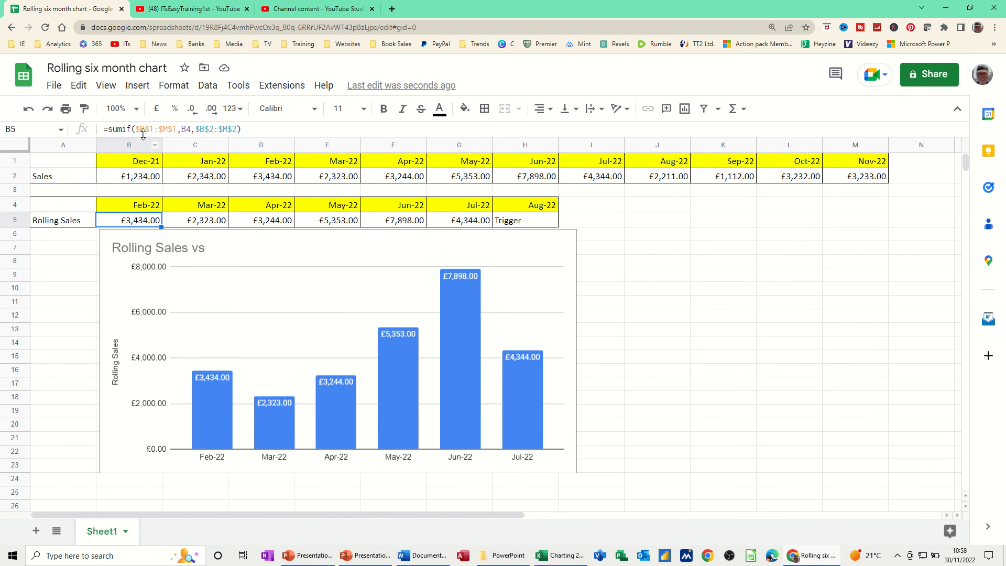
Name the whole of row 1 as the range dates.
{"action": "left_click", "coordinate": [14, 161]}
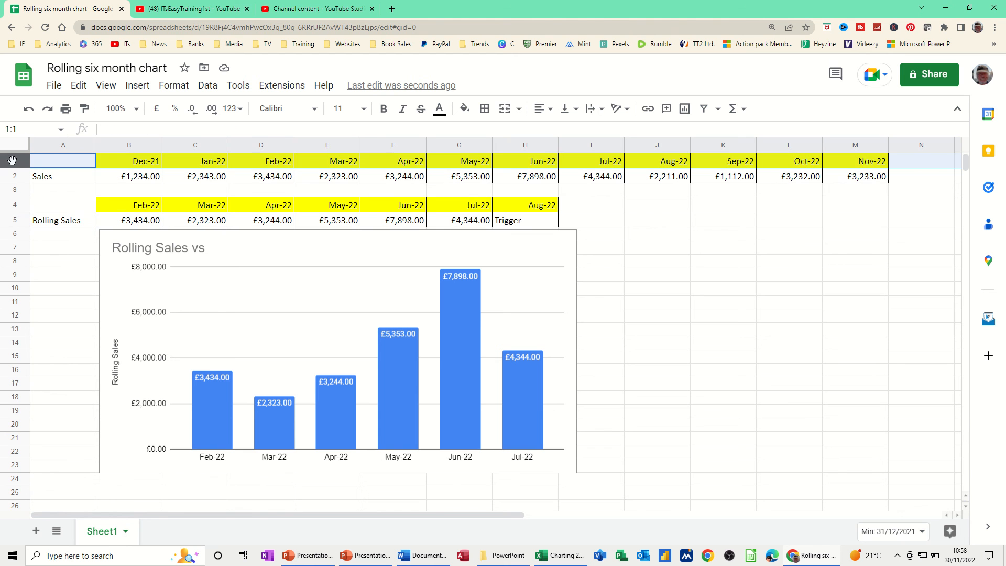
{"action": "left_click", "coordinate": [32, 130]}
{"action": "double_click", "coordinate": [35, 128]}
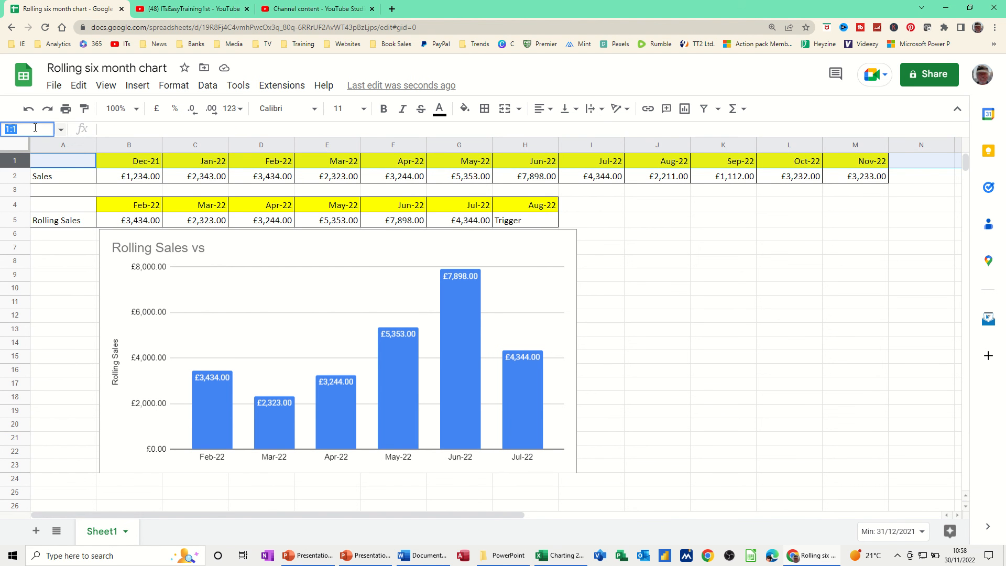
{"action": "type", "text": "dates"}
{"action": "key", "text": "Return"}
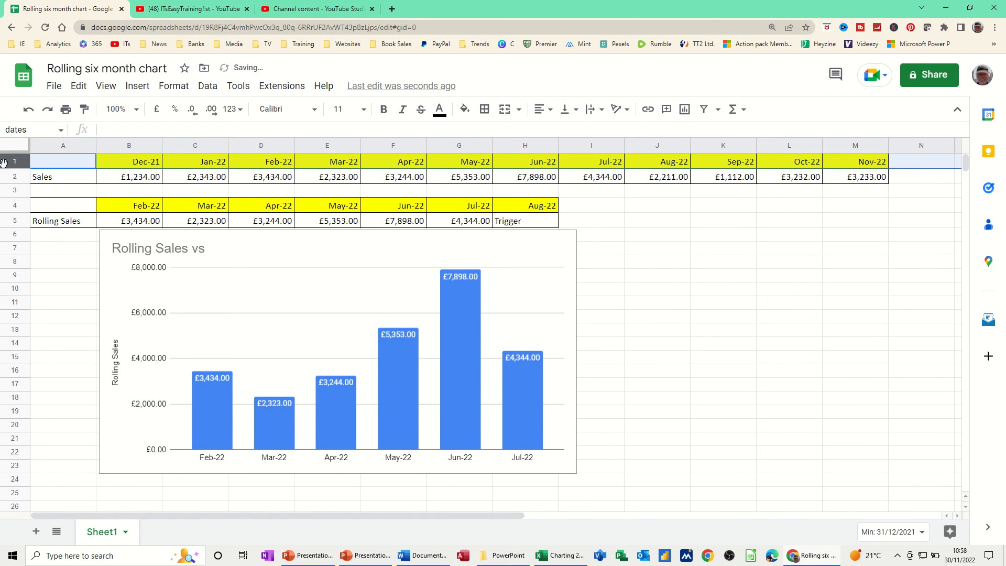
Name the whole of row 2 as the range sales.
{"action": "left_click", "coordinate": [11, 176]}
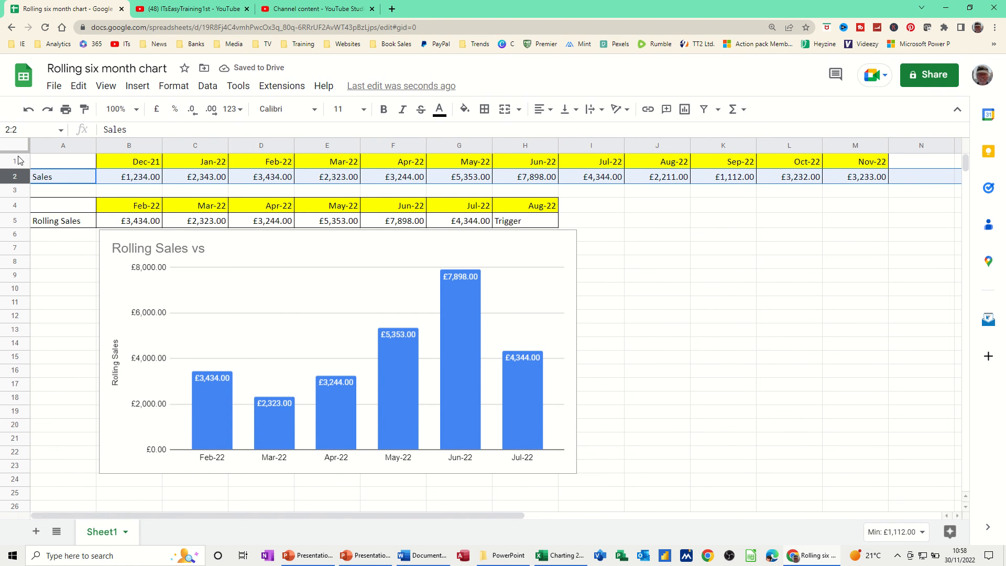
{"action": "left_click", "coordinate": [26, 130]}
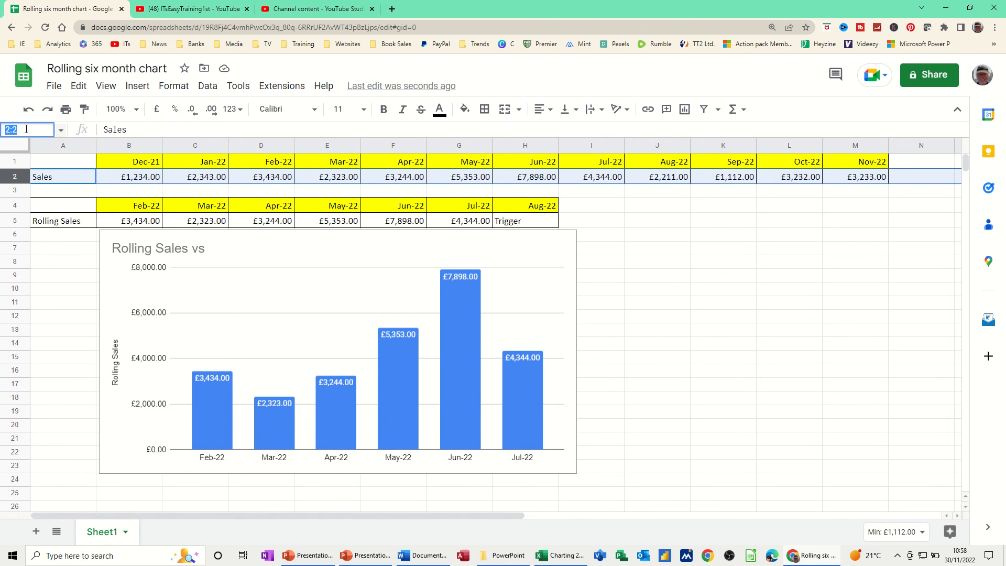
{"action": "type", "text": "sales"}
{"action": "key", "text": "Return"}
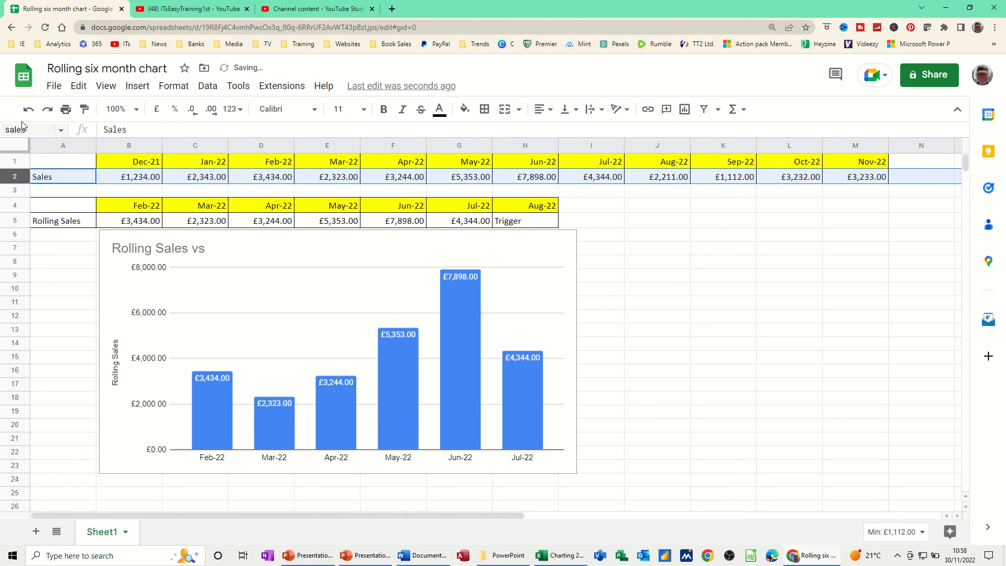
Replace the absolute ranges in B5's SUMIF formula with the named ranges, giving =sumif(dates,B4,sales).
{"action": "left_click", "coordinate": [132, 223]}
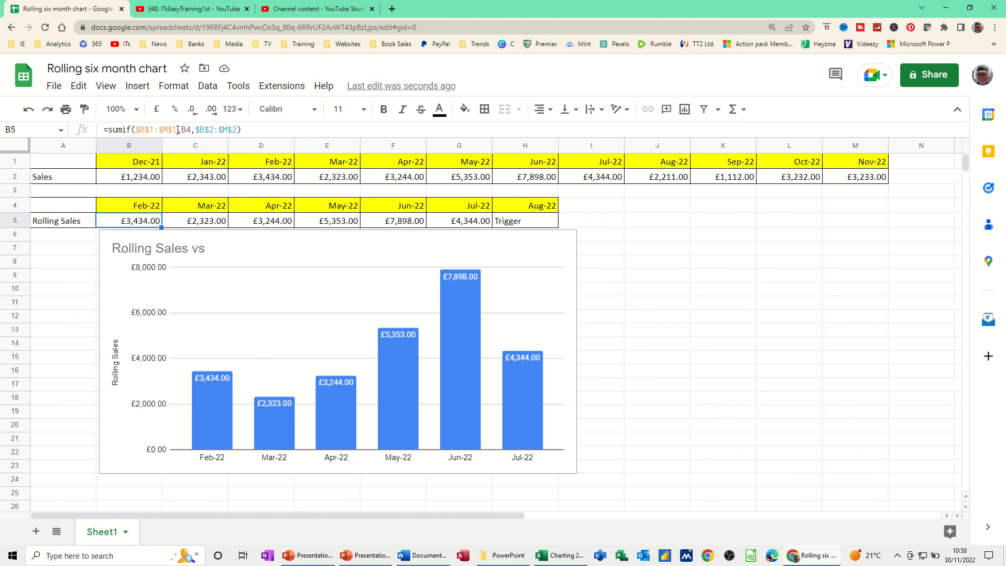
{"action": "left_click", "coordinate": [178, 129]}
{"action": "left_click_drag", "start_coordinate": [176, 130], "coordinate": [136, 132]}
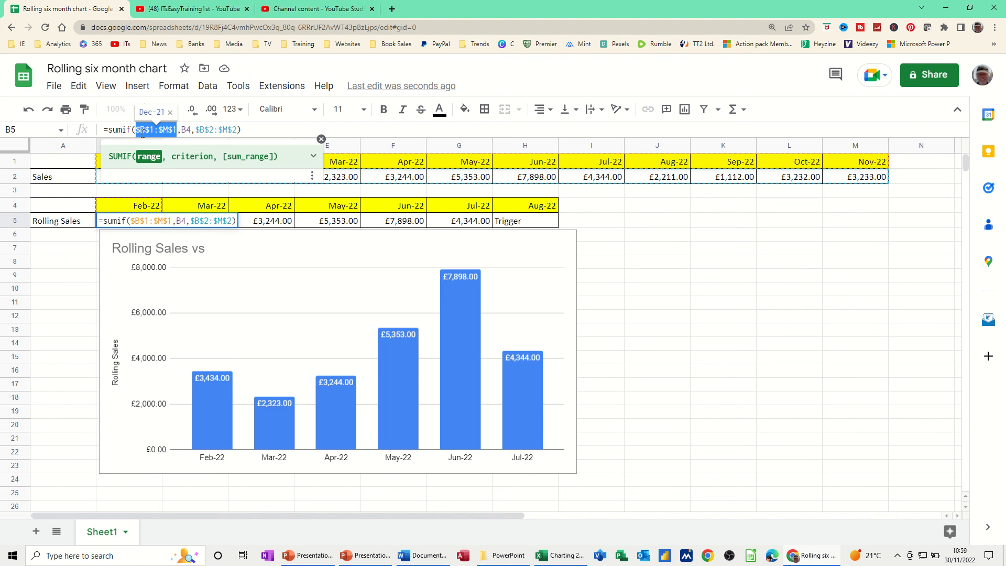
{"action": "type", "text": "dates"}
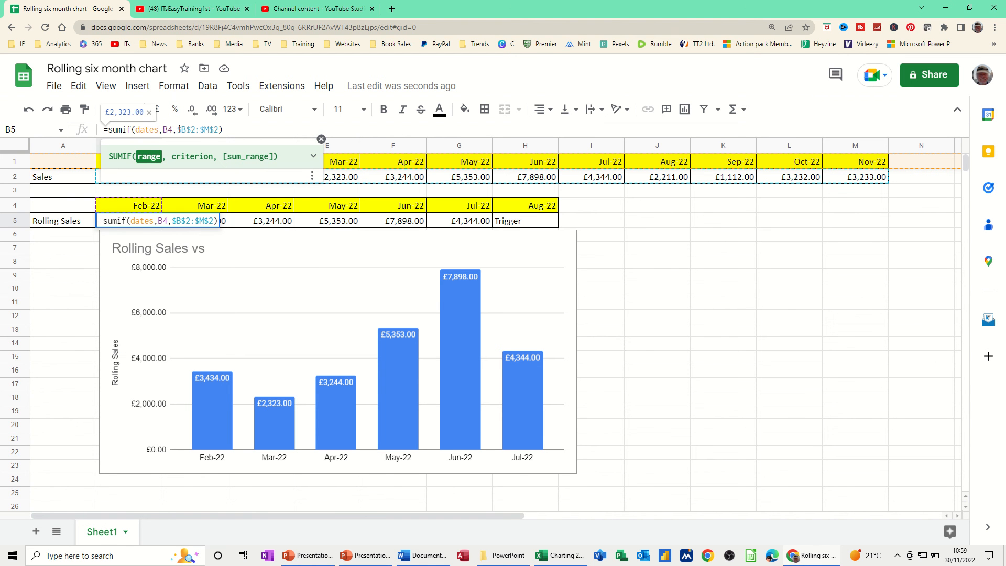
{"action": "left_click_drag", "start_coordinate": [178, 130], "coordinate": [219, 129]}
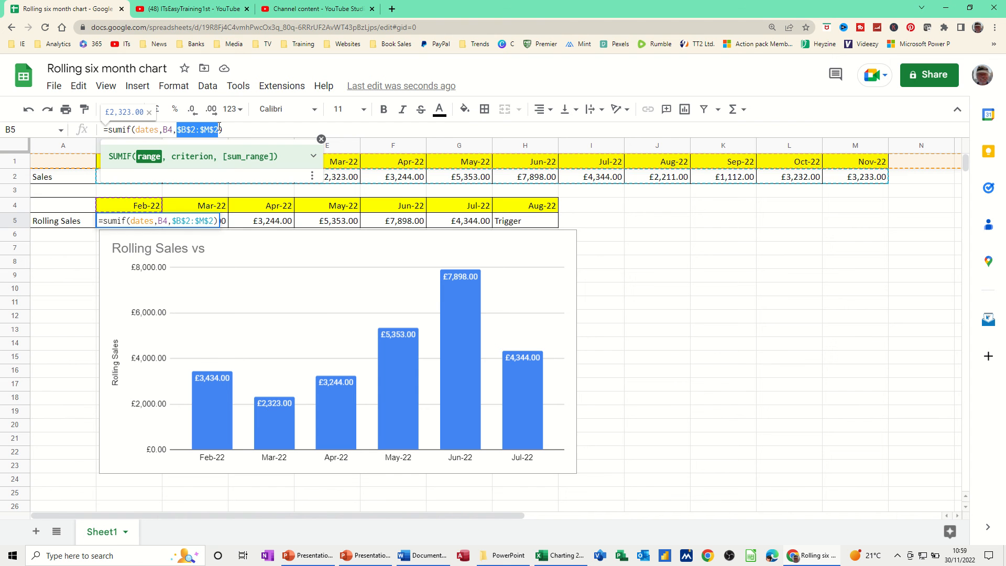
{"action": "type", "text": "sal"}
{"action": "key", "text": "Tab"}
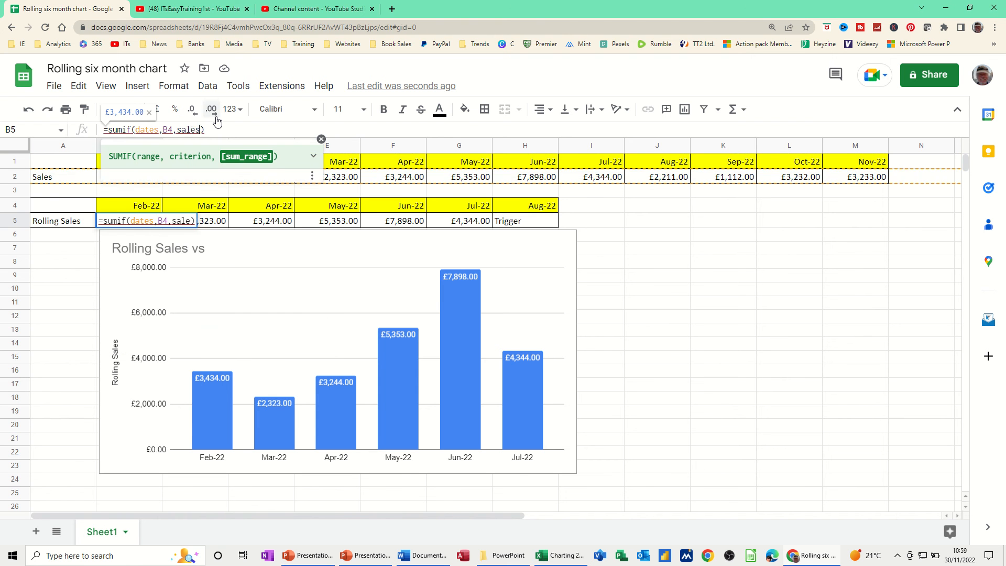
{"action": "key", "text": "Return"}
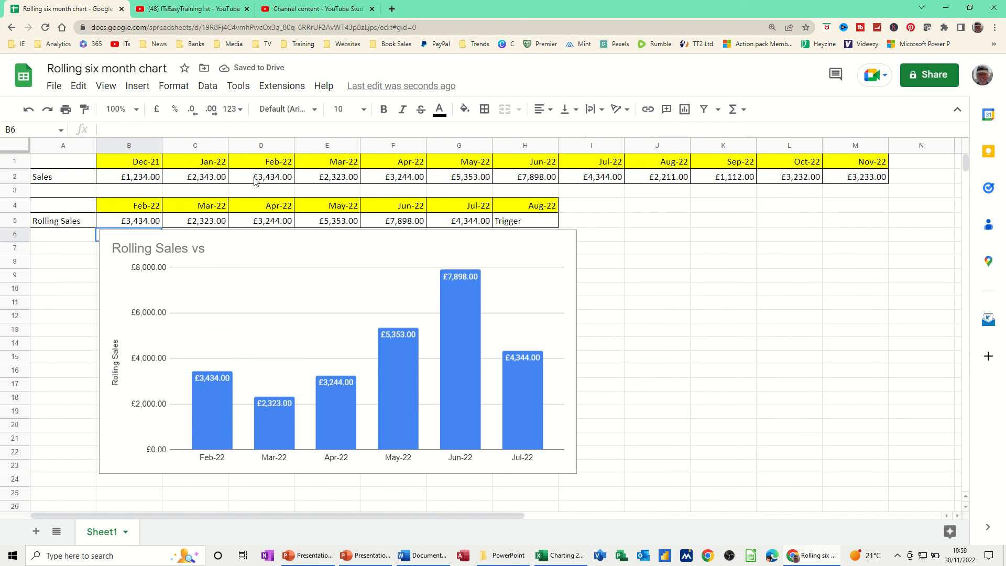
{"action": "left_click", "coordinate": [149, 222]}
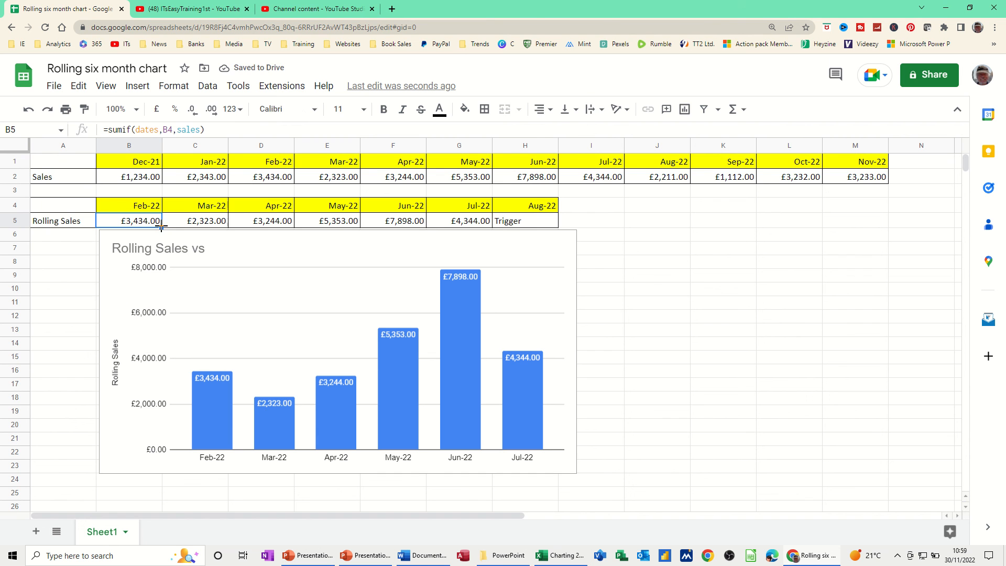
{"action": "left_click_drag", "start_coordinate": [161, 228], "coordinate": [495, 227]}
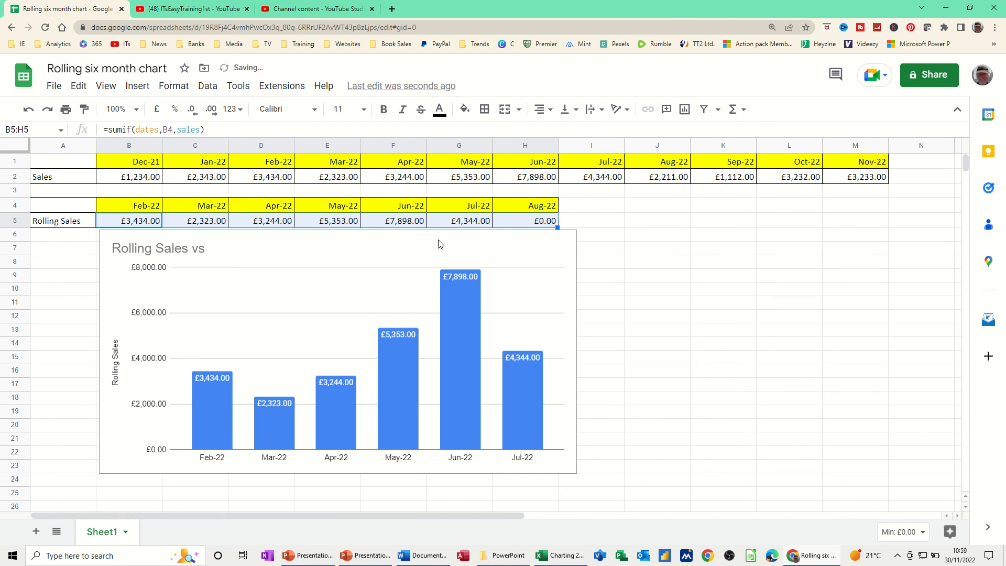
{"action": "left_click", "coordinate": [526, 222]}
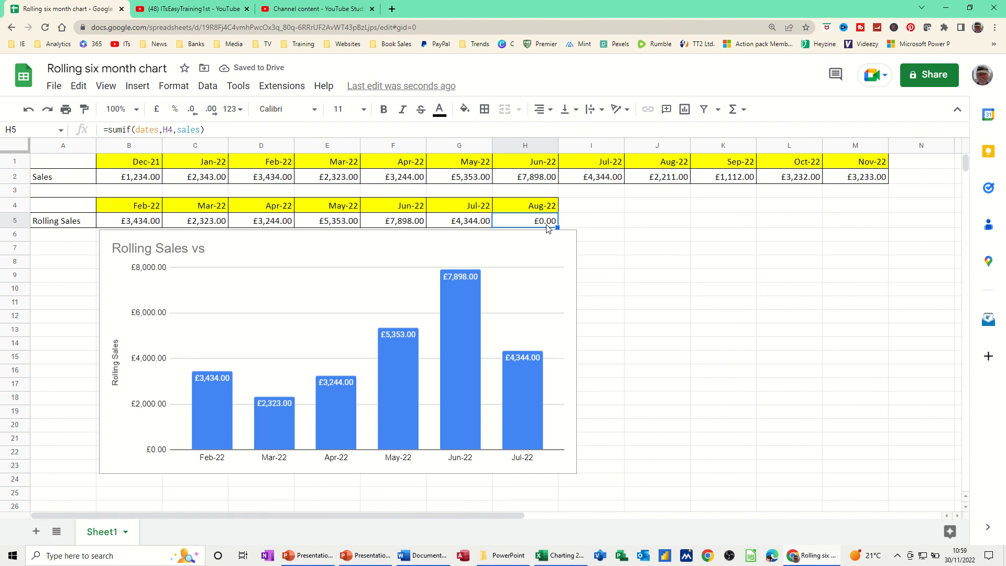
{"action": "key", "text": "ctrl+z"}
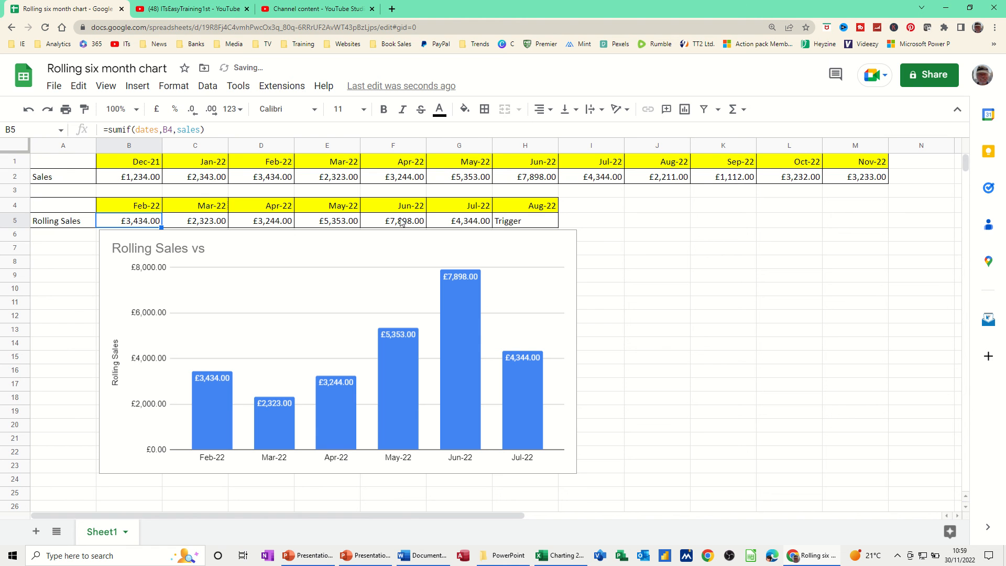
Fill the named-range SUMIF formula from B5 across to G5 and check the copy in F5.
{"action": "left_click_drag", "start_coordinate": [161, 227], "coordinate": [489, 221]}
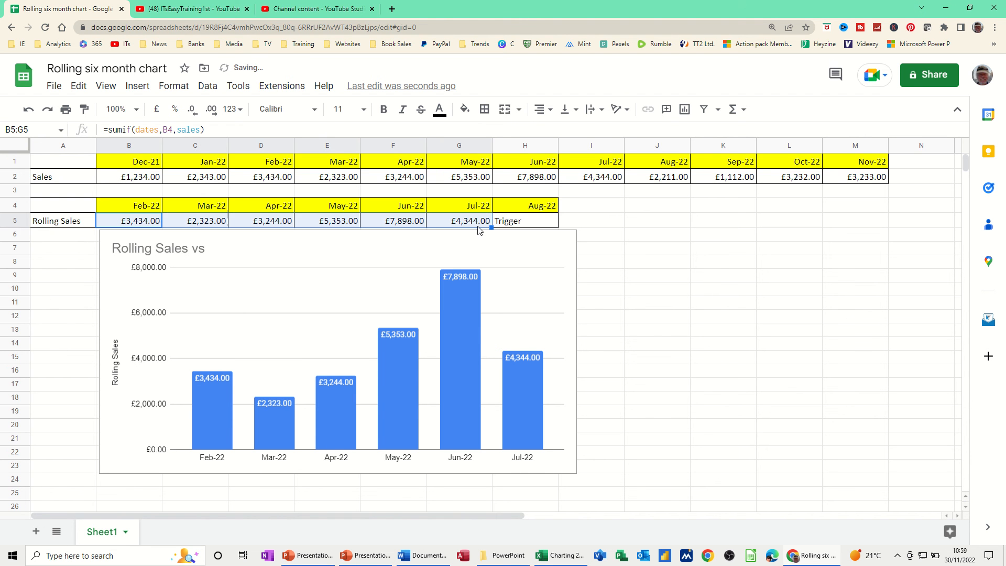
{"action": "left_click", "coordinate": [406, 221]}
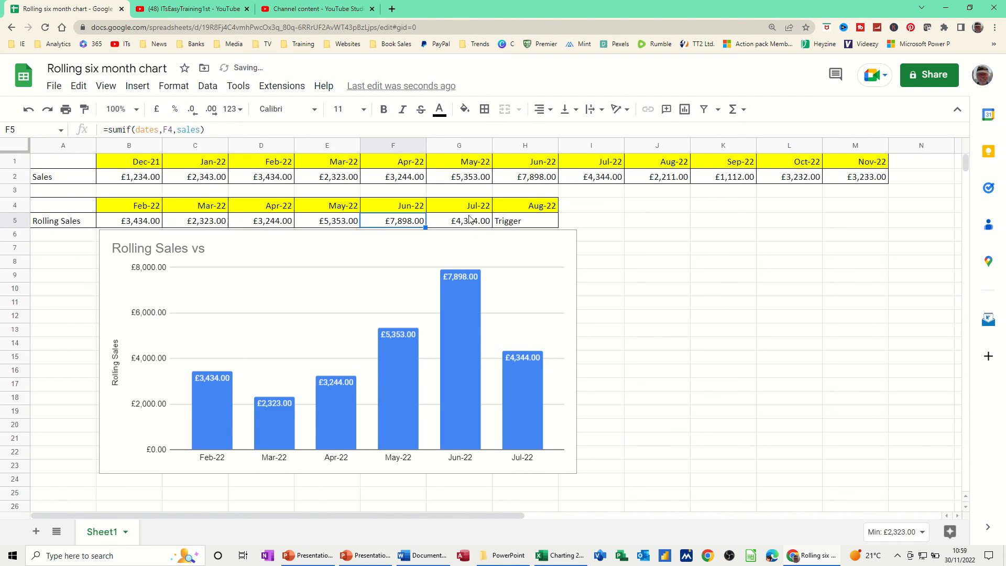
Set the trigger date in H4 to sep 22 and check the named-range formula in B5.
{"action": "left_click", "coordinate": [524, 210]}
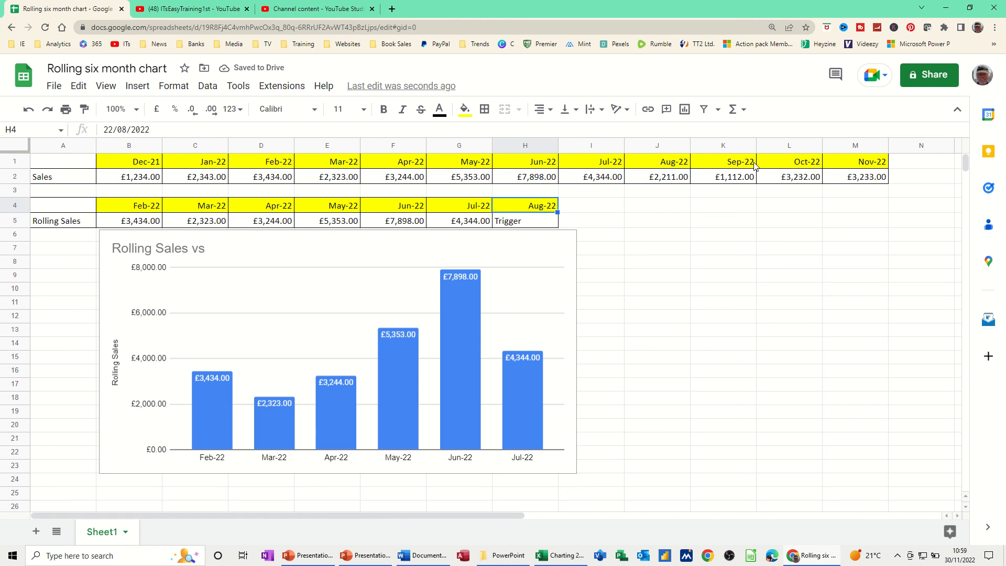
{"action": "type", "text": "sep 22"}
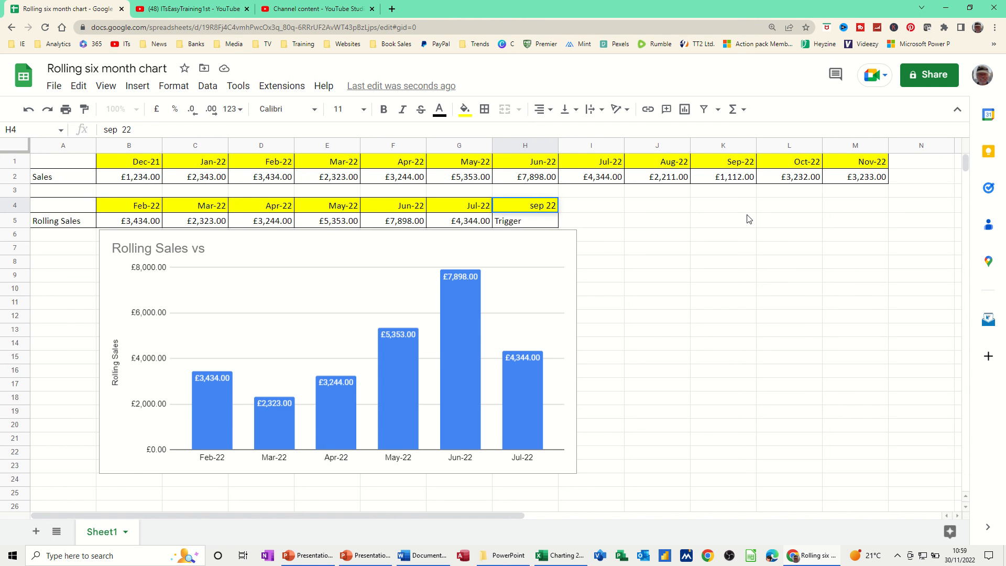
{"action": "key", "text": "Return"}
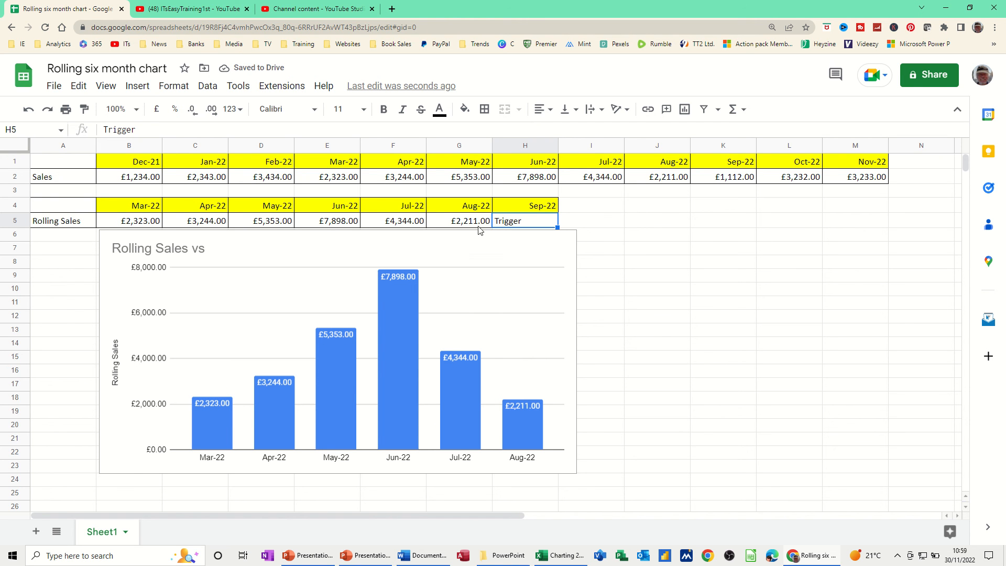
{"action": "left_click", "coordinate": [138, 224]}
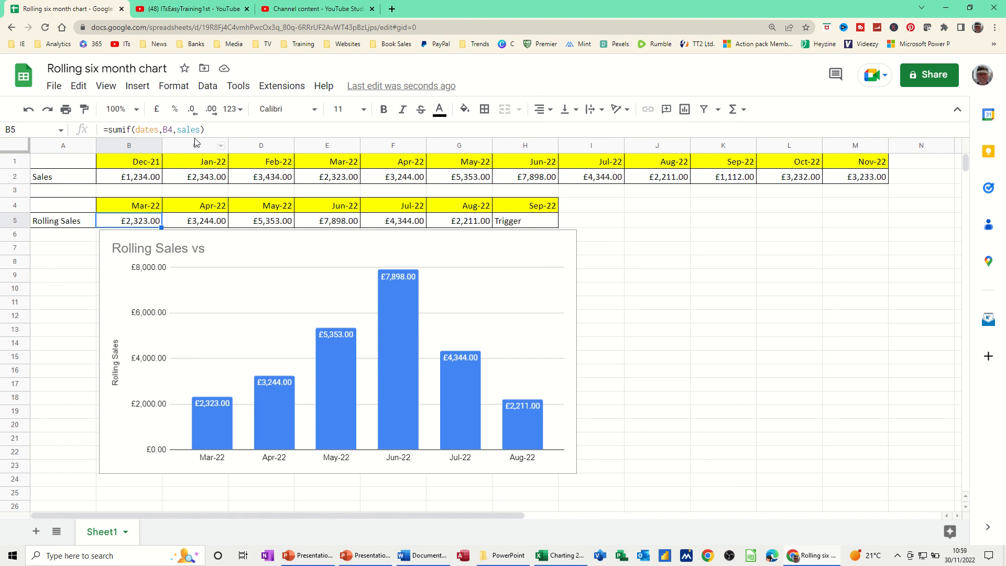